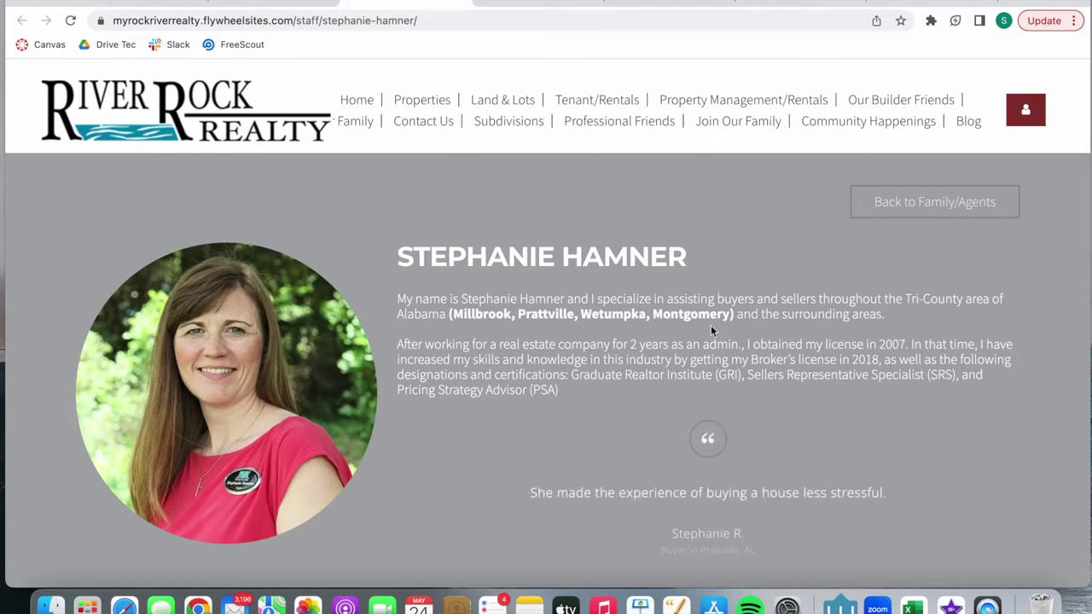
- Scroll down to the agent's listings map and open the popups for two markers
scroll(711, 325, down, 2)
scroll(669, 184, up, 2)
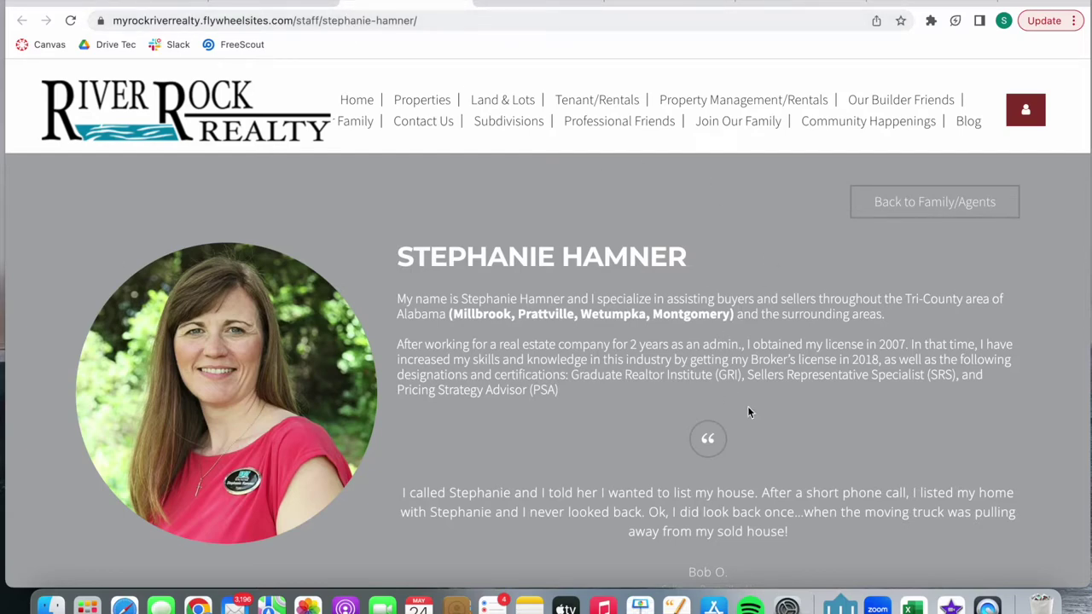
scroll(443, 289, down, 1)
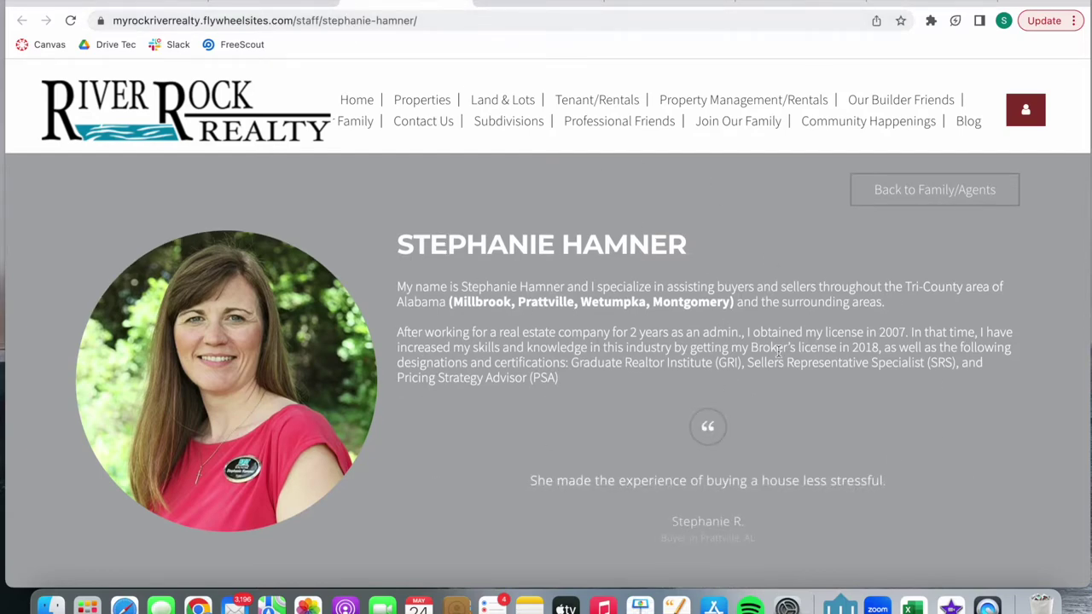
scroll(778, 351, down, 4)
scroll(777, 366, down, 12)
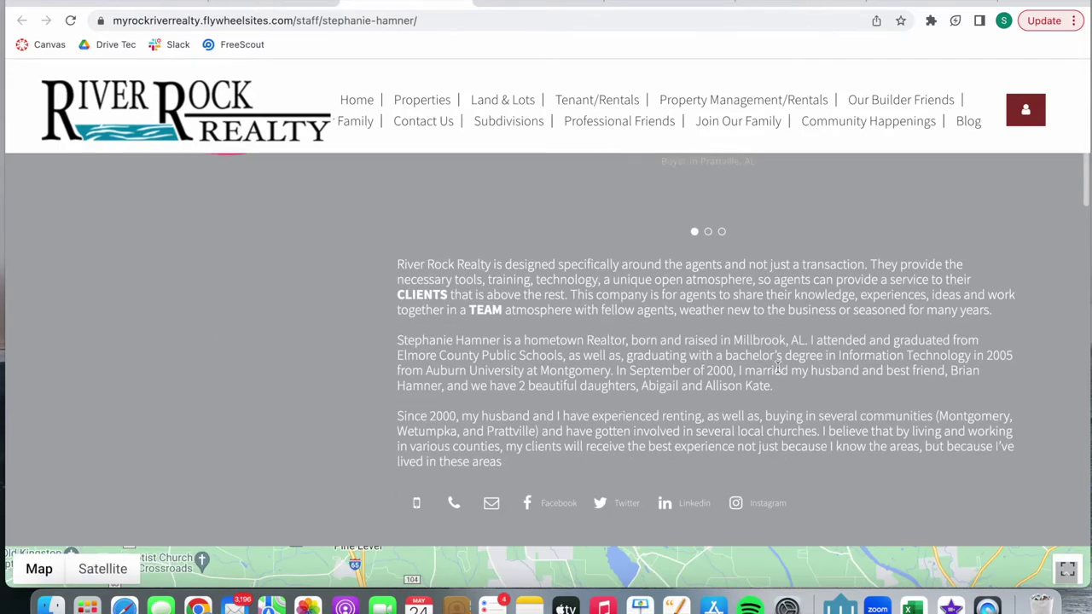
scroll(726, 295, down, 2)
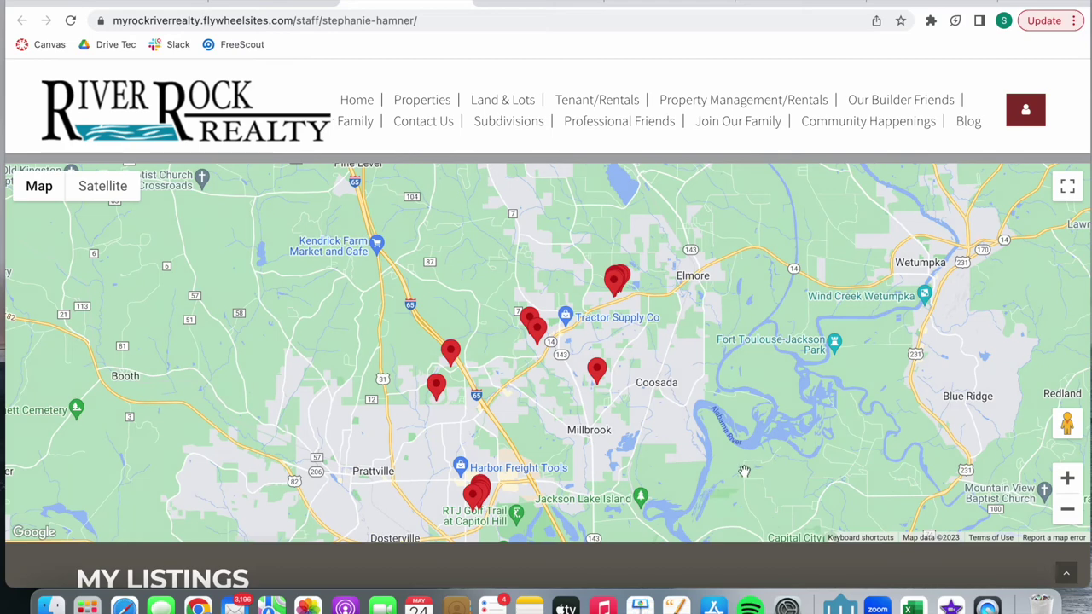
click(617, 282)
click(450, 351)
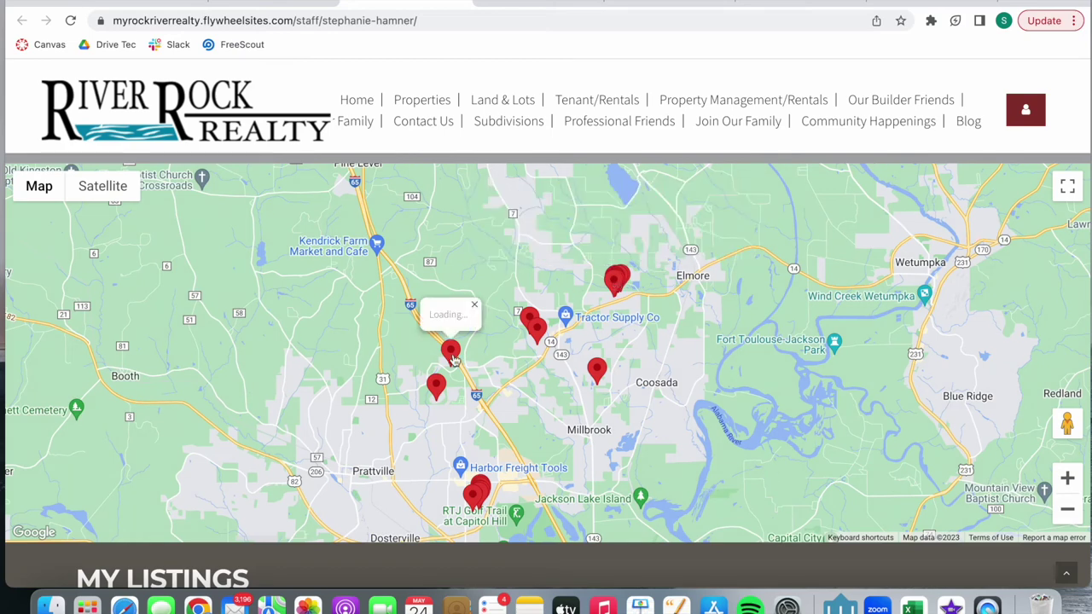
- View the Prattville marker's listing, close it, then open the $35,000 listing near Tractor Supply
click(483, 490)
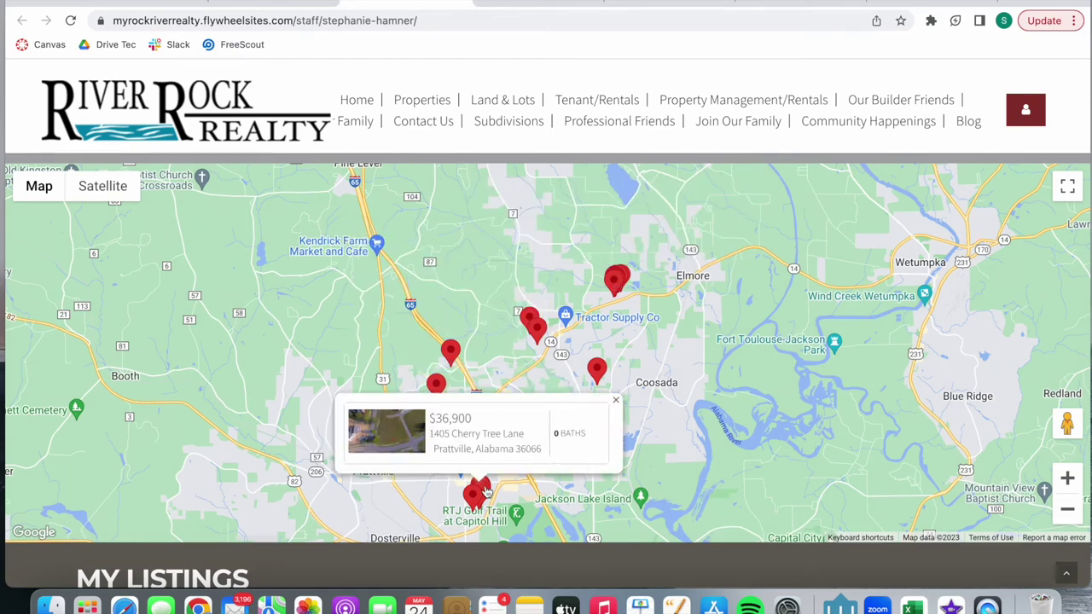
click(615, 400)
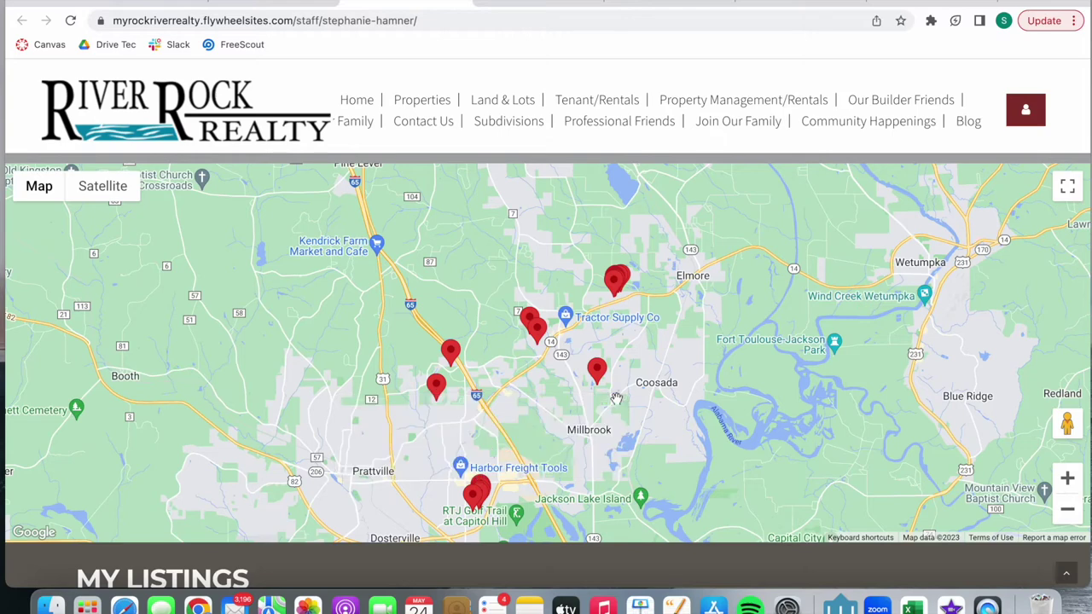
click(536, 326)
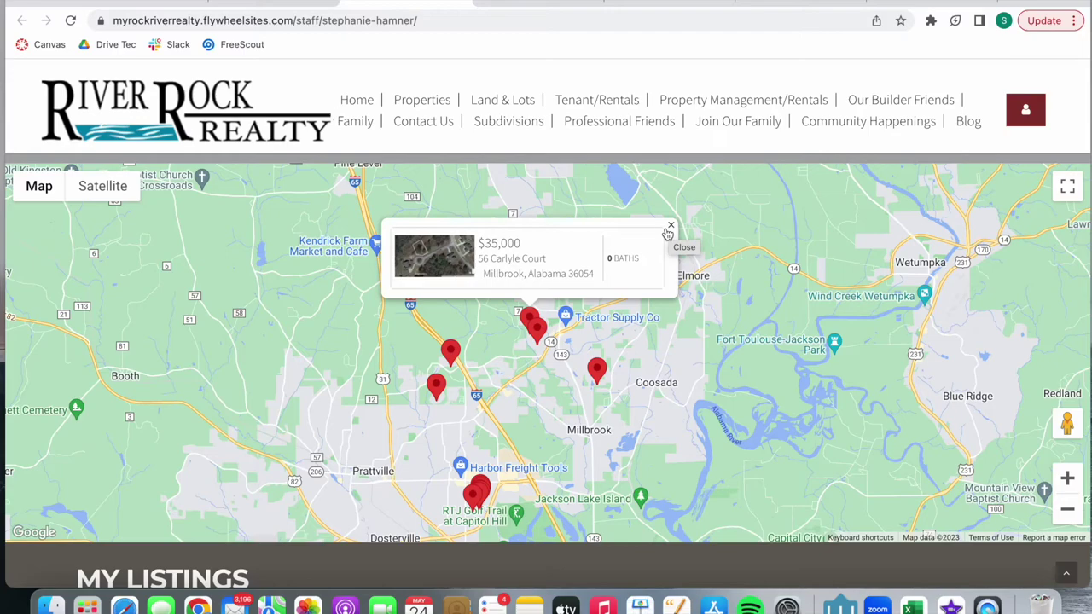
- On the second agent's page, open the Elmore and Prattville marker popups and the full listing
click(297, 2)
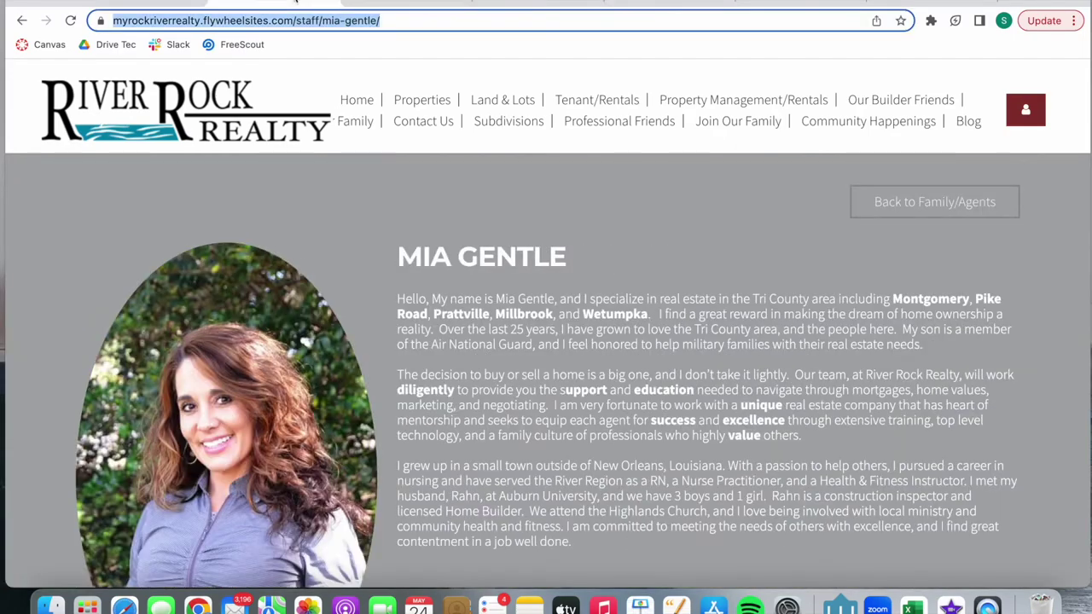
scroll(701, 407, down, 1)
scroll(826, 380, down, 8)
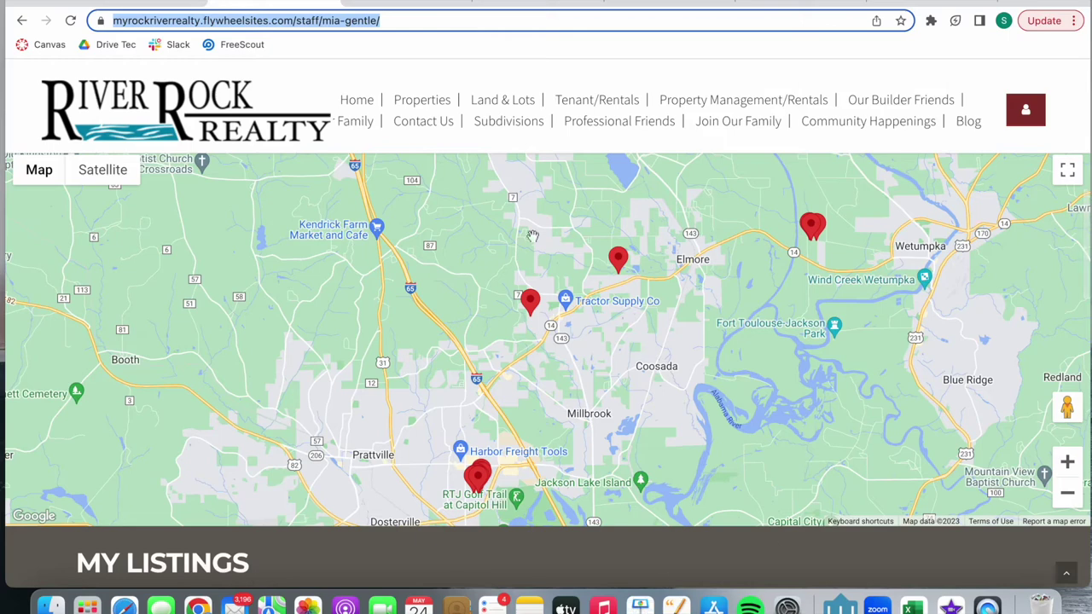
click(616, 265)
click(478, 470)
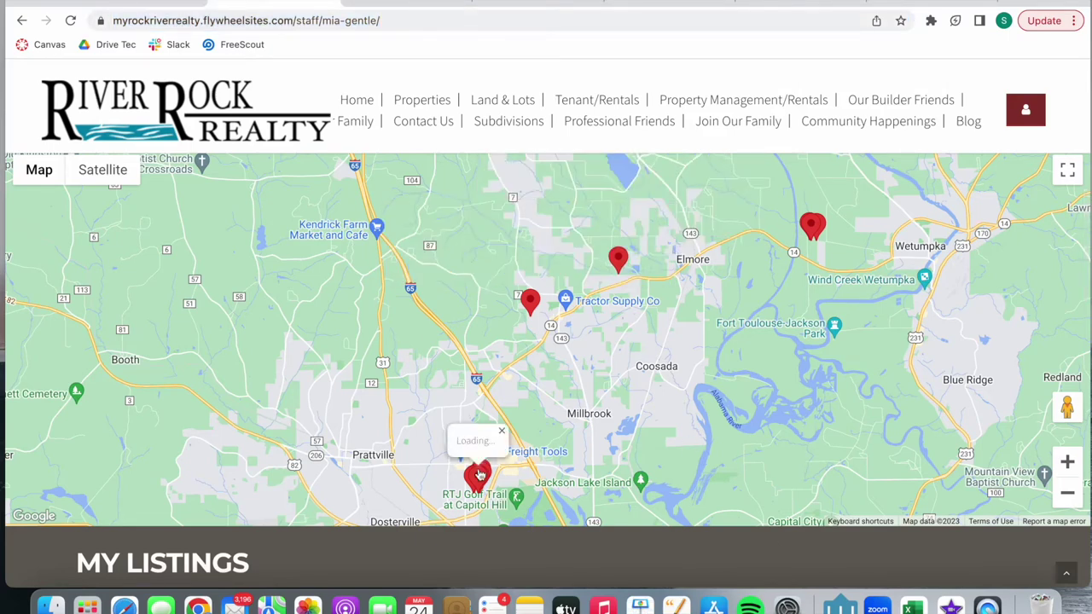
click(449, 397)
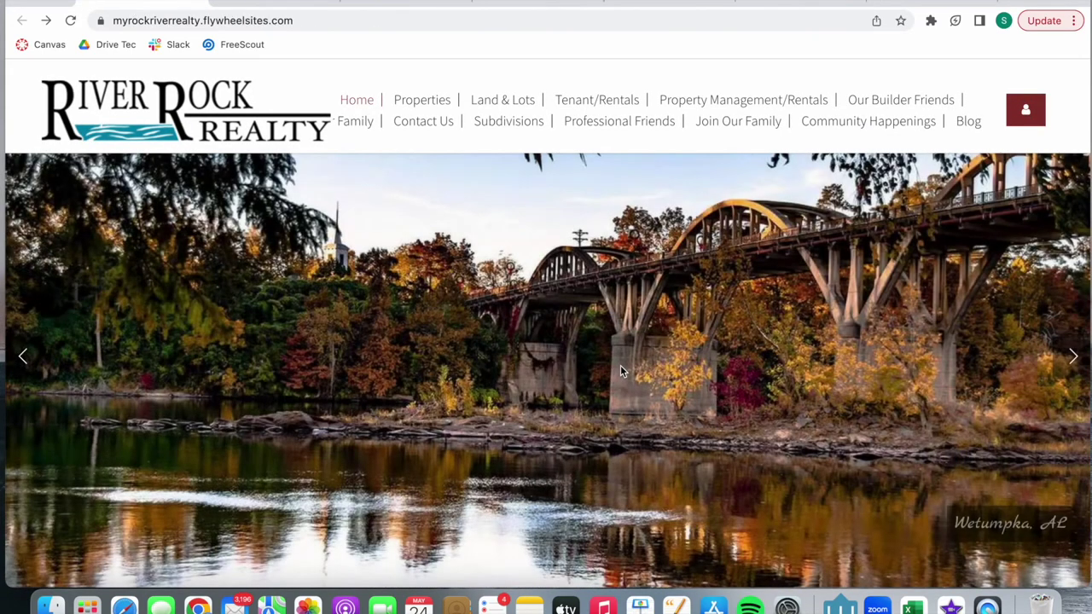
- Scroll the home page down through Our Agents to the footer, then switch to IDXAddons
scroll(620, 365, down, 3)
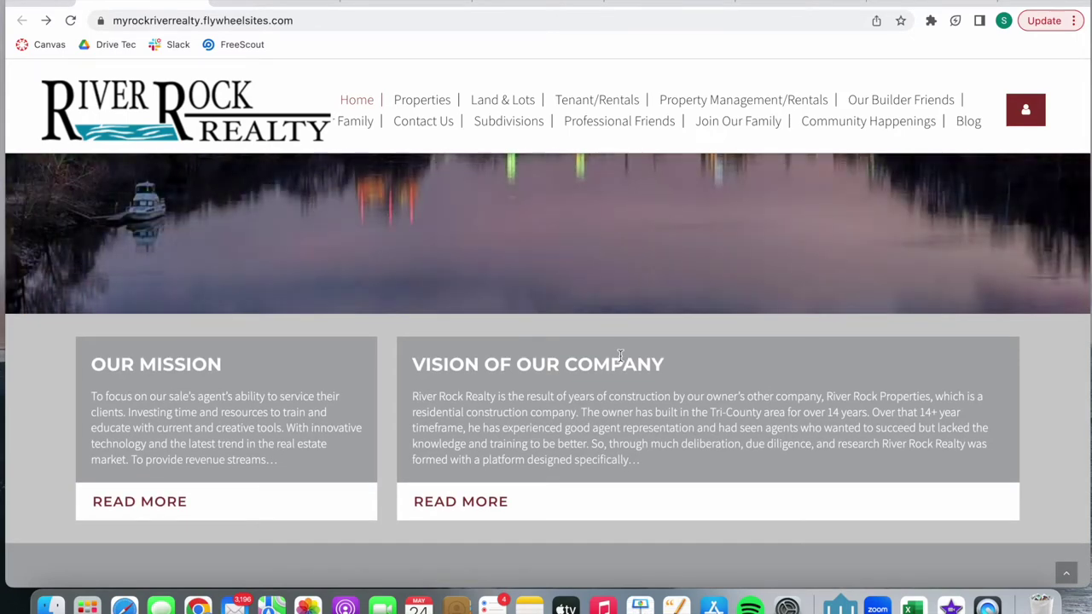
scroll(620, 356, down, 10)
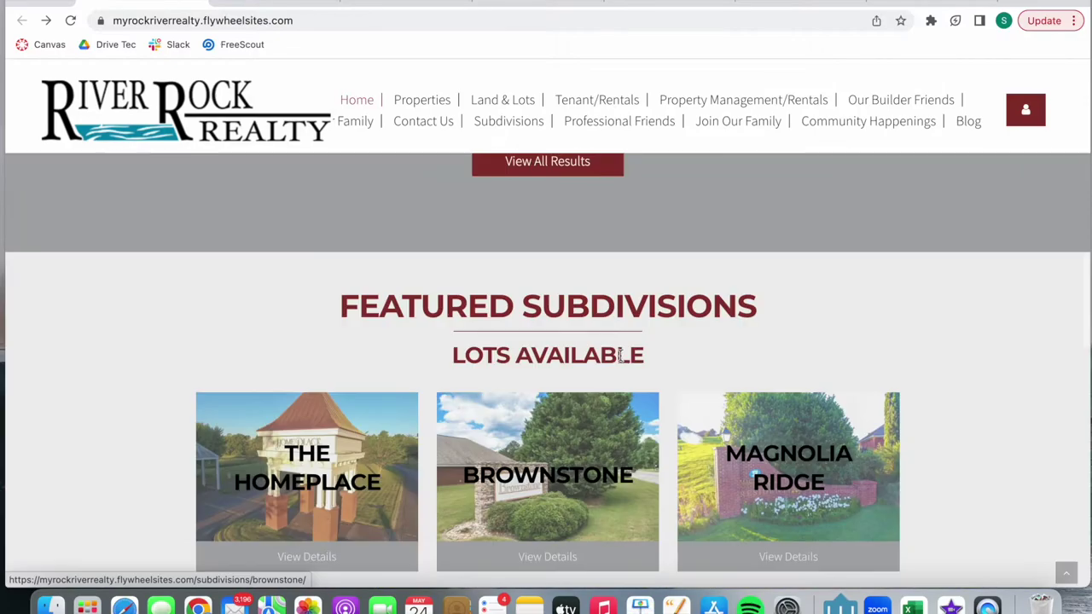
scroll(620, 356, up, 3)
scroll(620, 359, down, 8)
scroll(620, 361, down, 6)
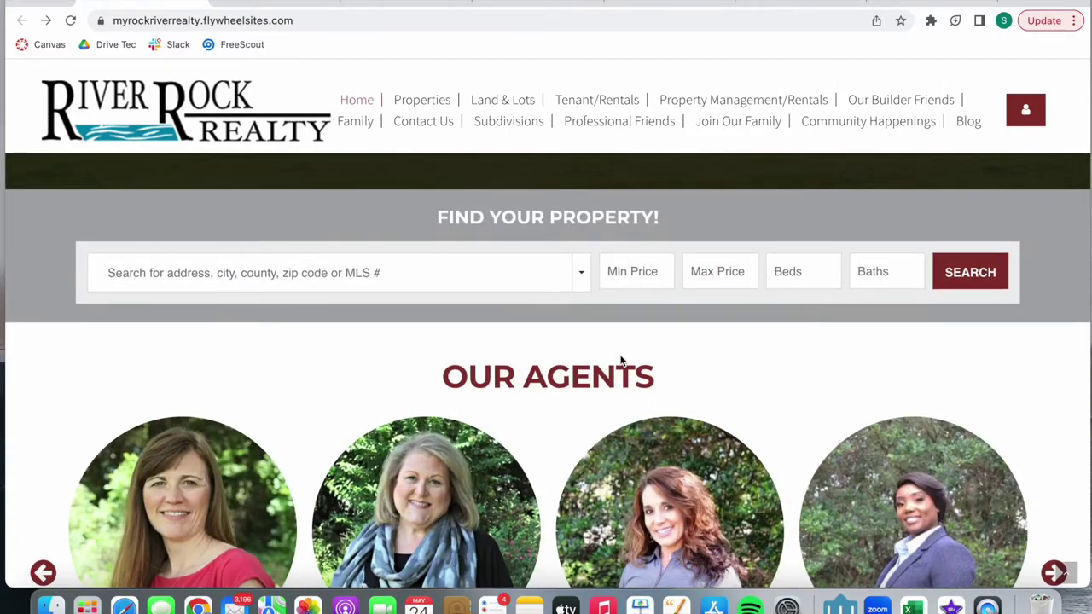
scroll(472, 365, down, 5)
scroll(472, 365, up, 15)
key(ctrl+Tab)
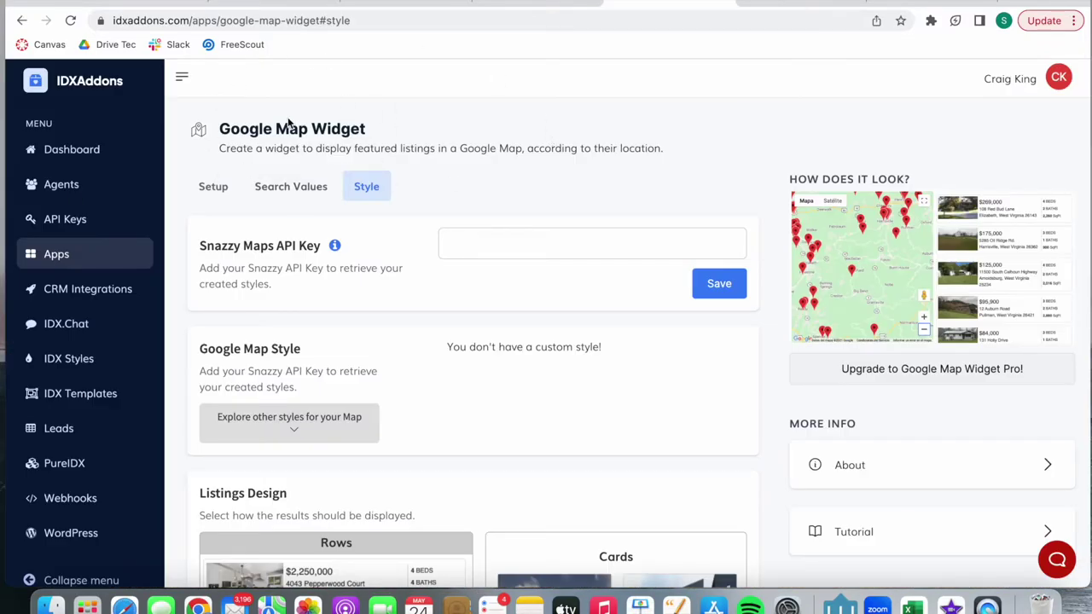
- Review the map widget's Setup: coordinates 32.5091626,-86.3807724, Active listings, zoom 13, and the code snippet
click(213, 186)
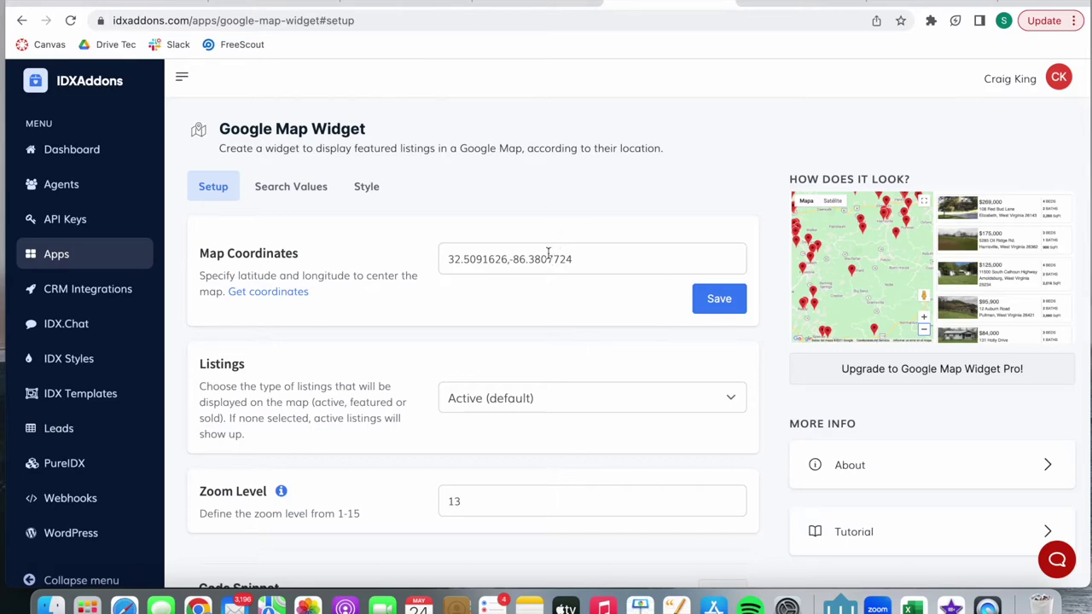
scroll(549, 258, down, 3)
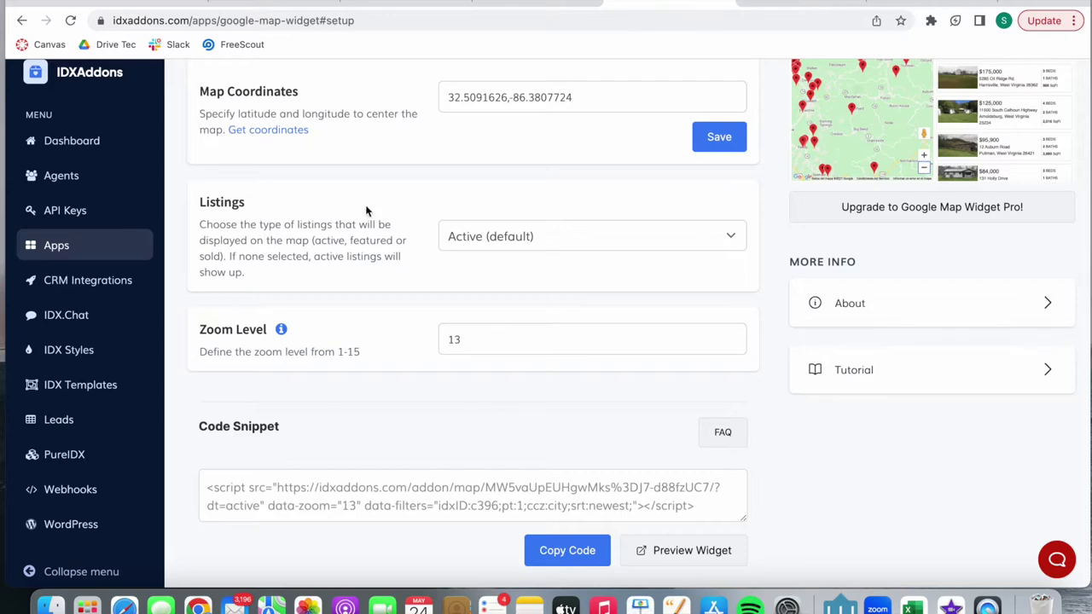
scroll(367, 211, up, 3)
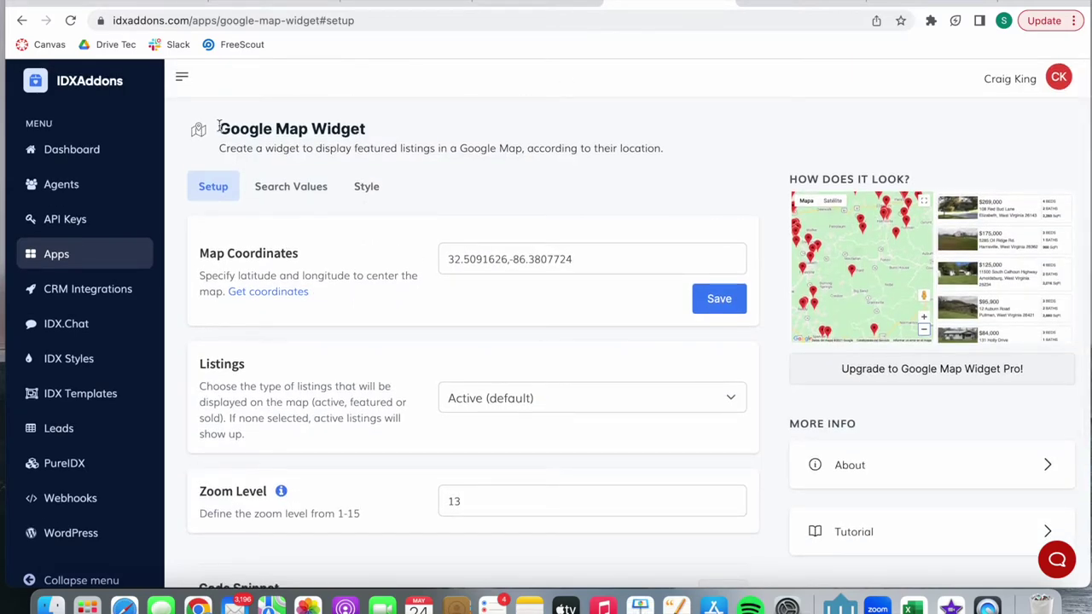
- Add a Listing Agent ID field under Search Values, checking the agent's MLS ID in IDX Broker
click(318, 189)
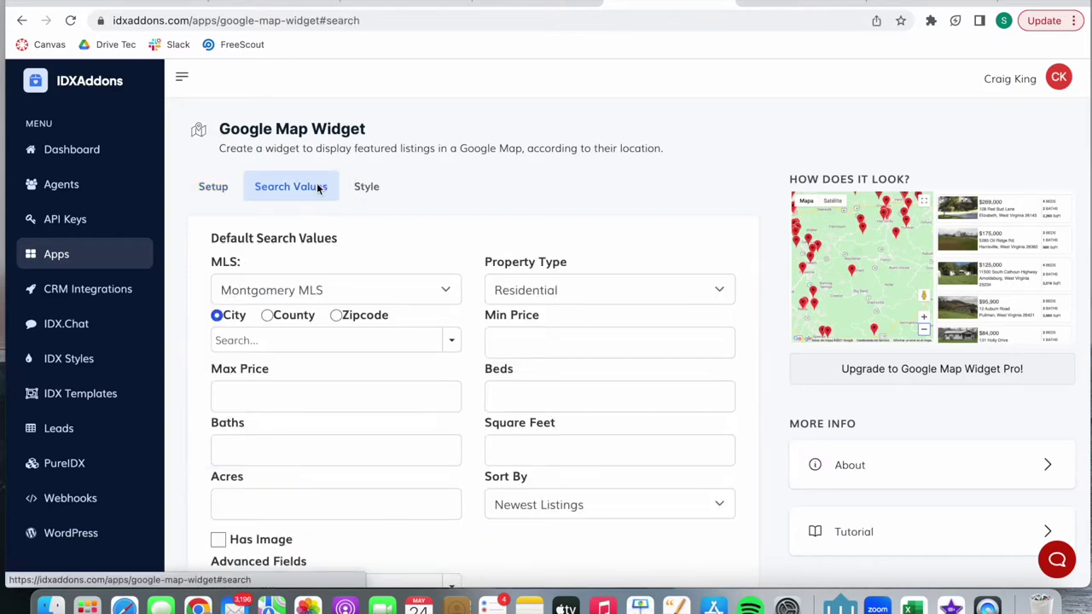
scroll(495, 319, down, 4)
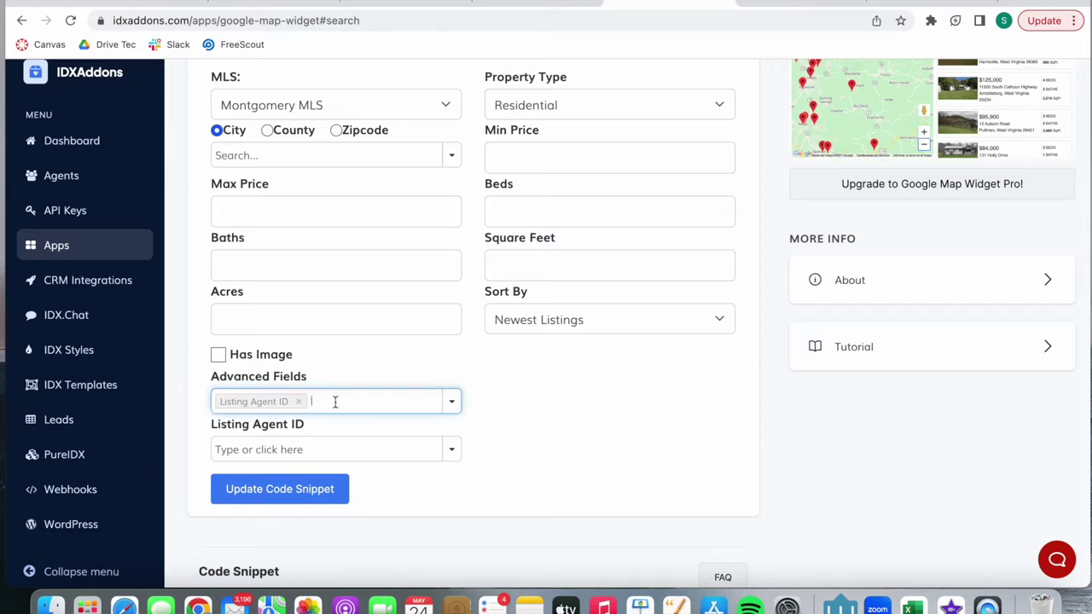
click(280, 449)
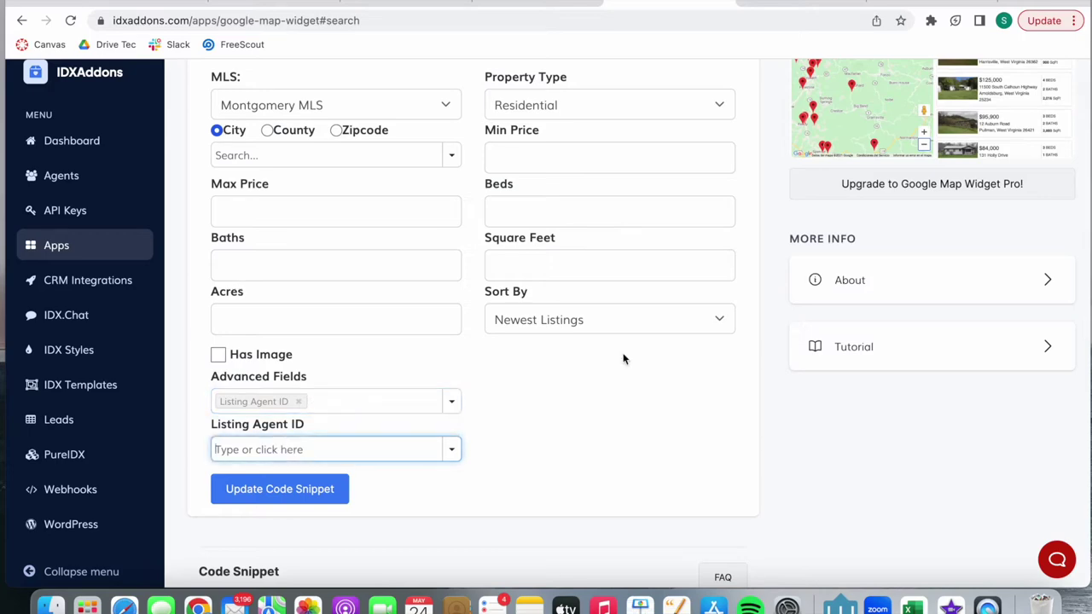
scroll(623, 358, up, 5)
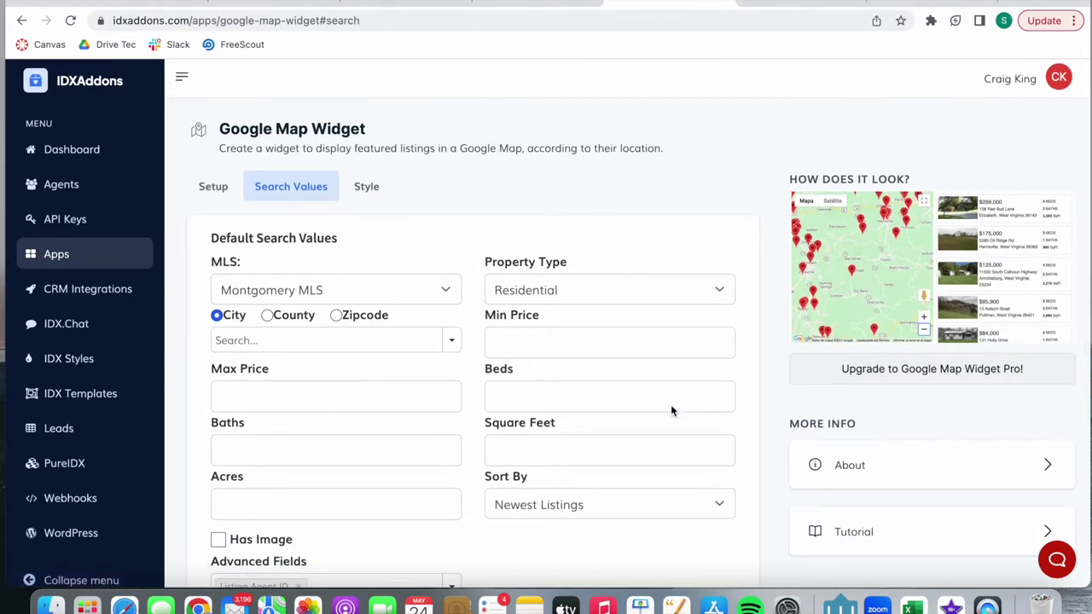
scroll(670, 404, down, 3)
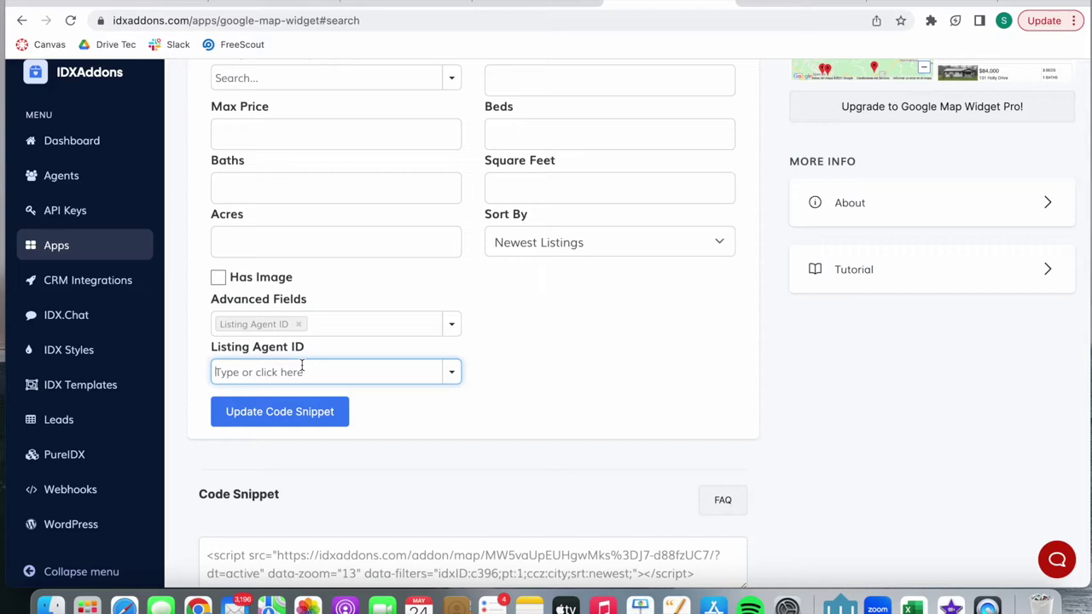
click(786, 5)
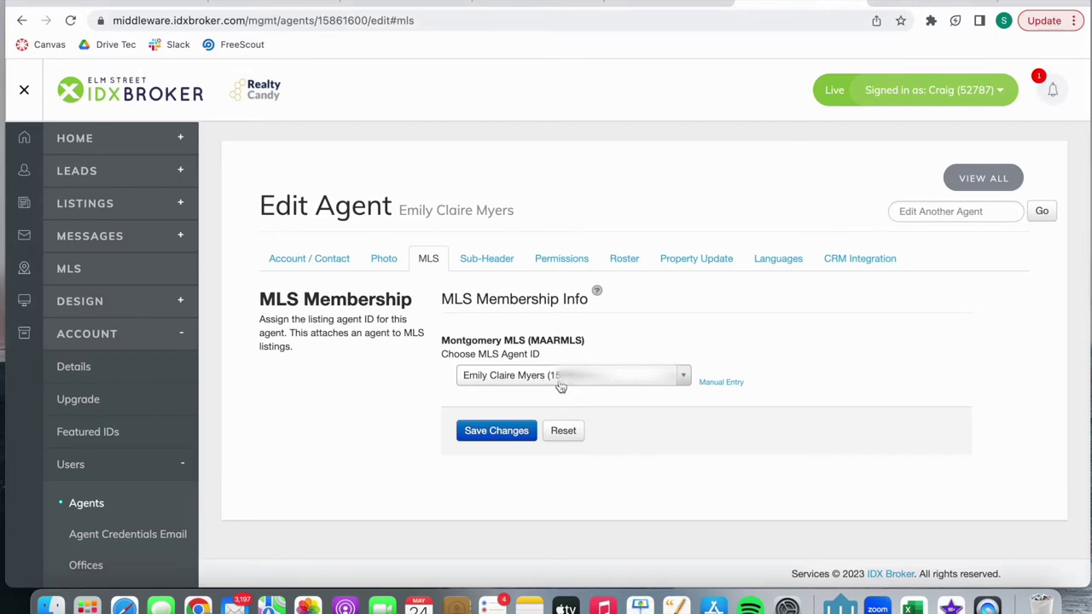
click(654, 2)
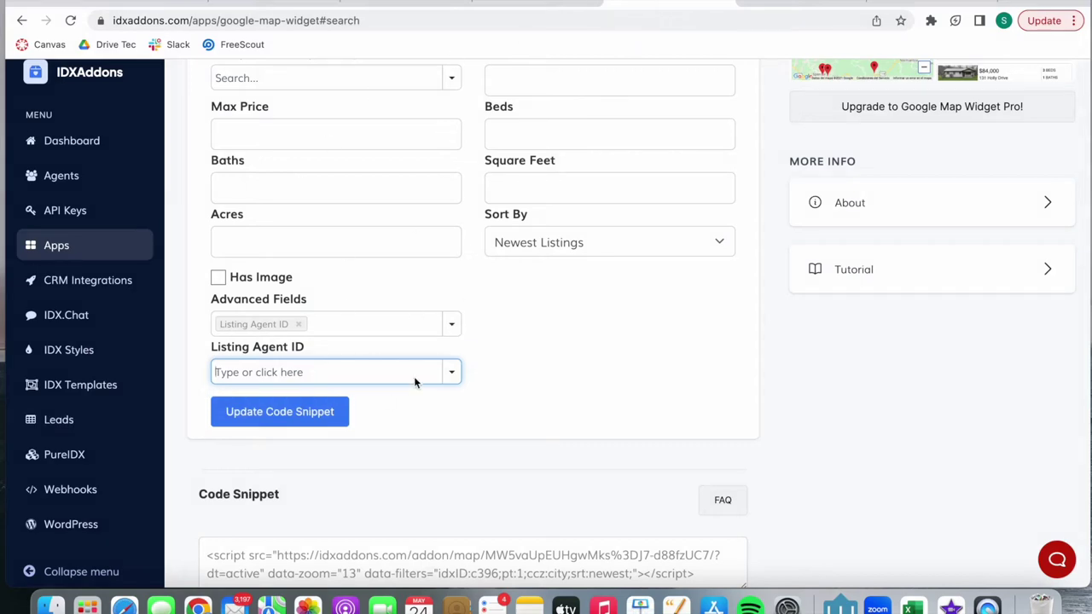
- Scroll through the Search Values form, then return to the agent's River Rock Realty staff page
scroll(287, 428, down, 2)
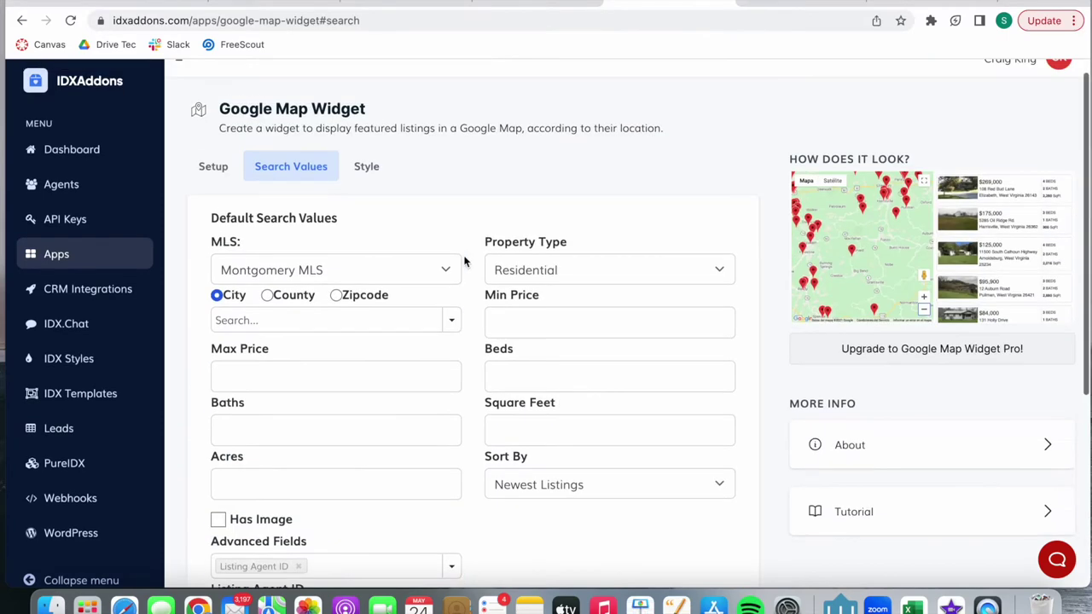
scroll(729, 392, down, 3)
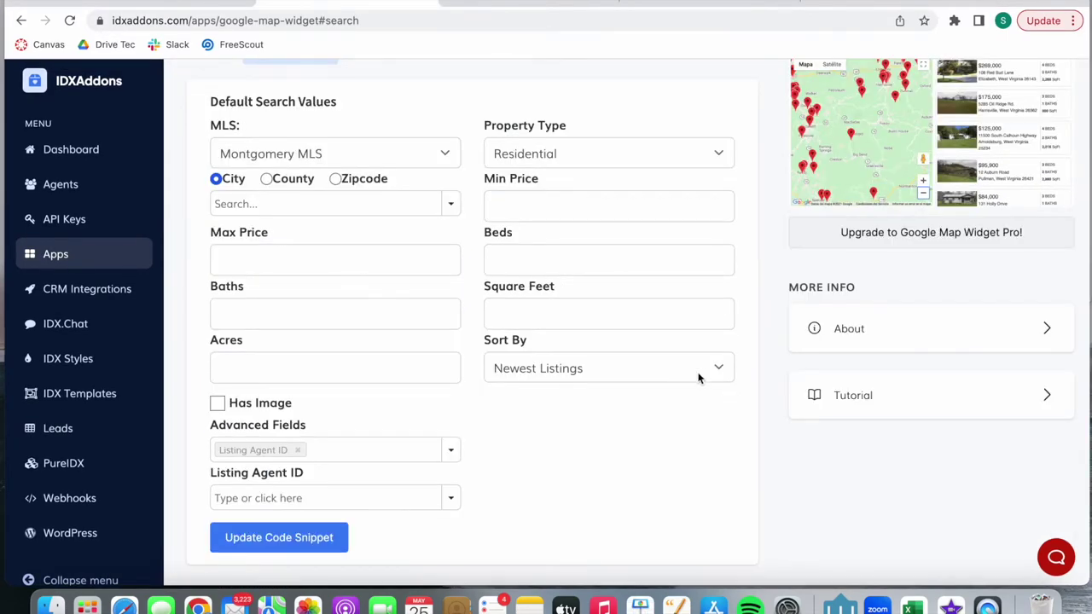
scroll(444, 264, up, 3)
scroll(446, 271, down, 4)
scroll(447, 267, up, 2)
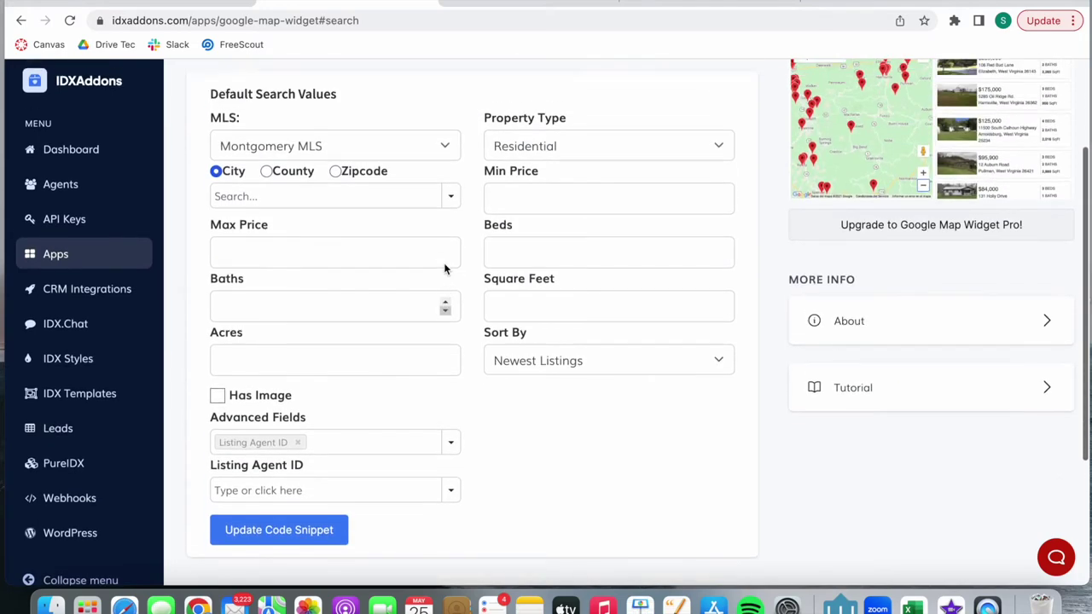
click(221, 3)
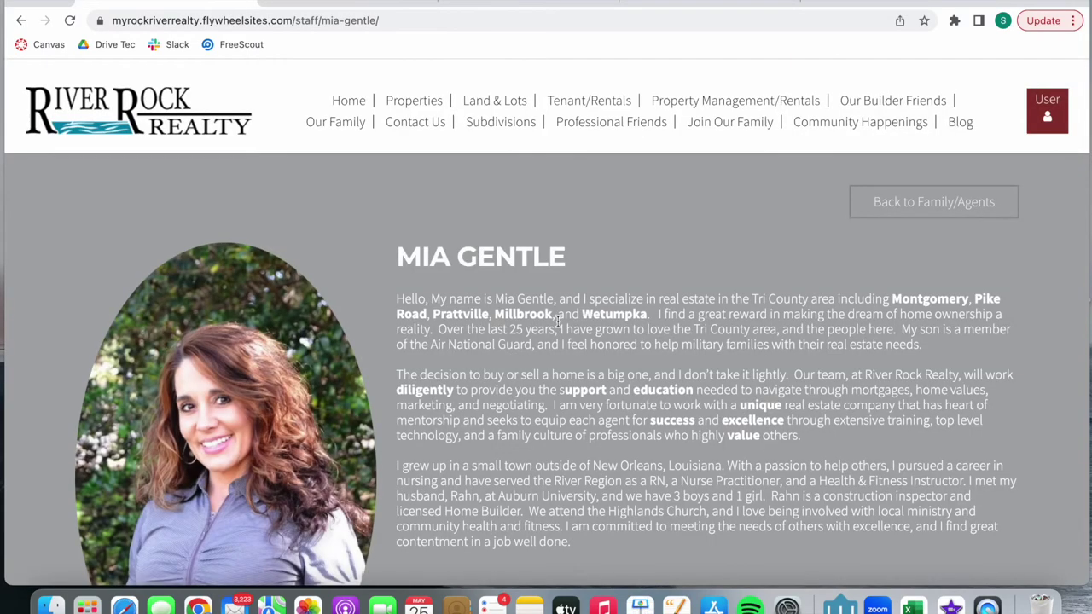
- Scroll past the agent's bio to the embedded listings map and the My Listings grid of lots
scroll(557, 321, down, 1)
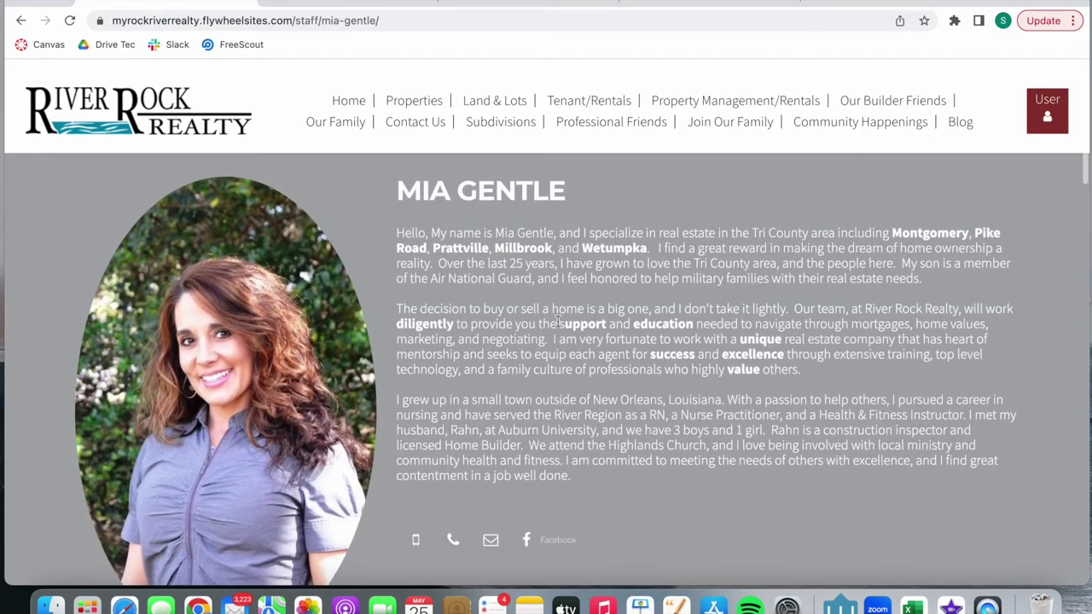
scroll(557, 321, down, 5)
scroll(557, 321, down, 8)
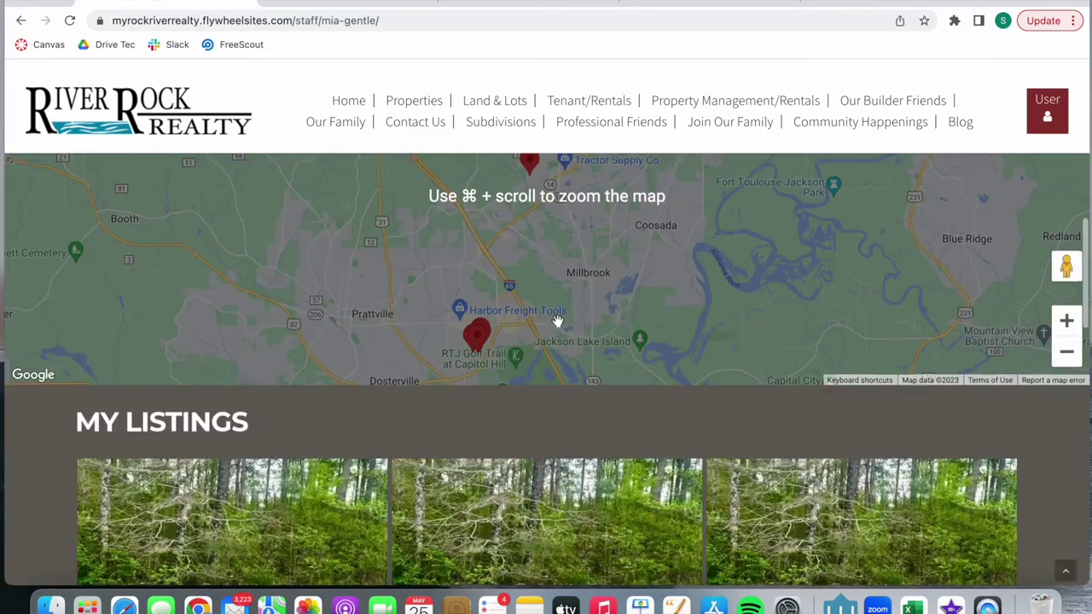
scroll(627, 401, down, 7)
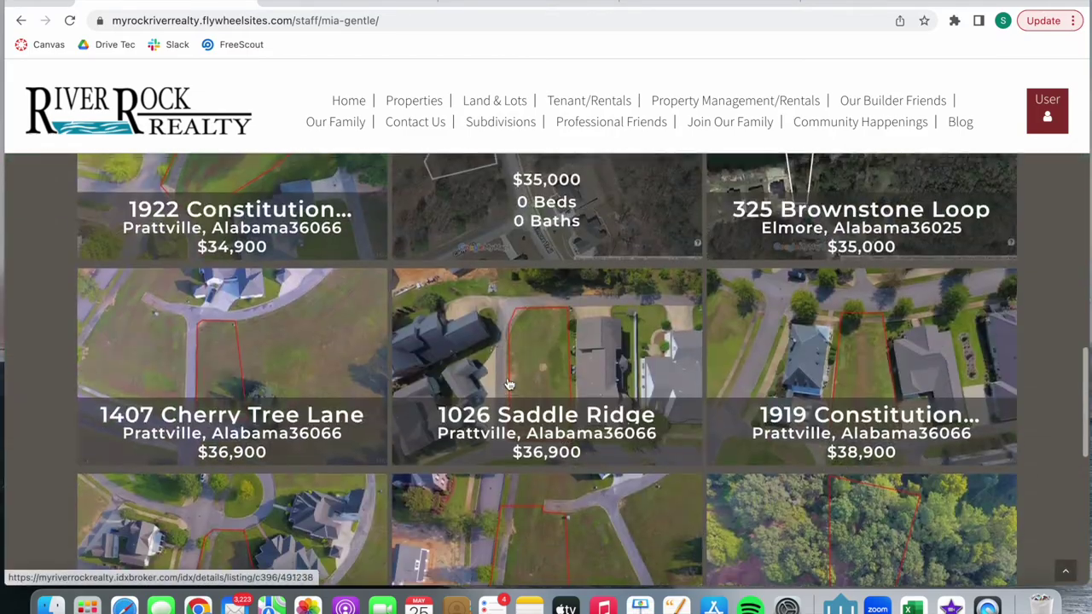
scroll(450, 530, down, 3)
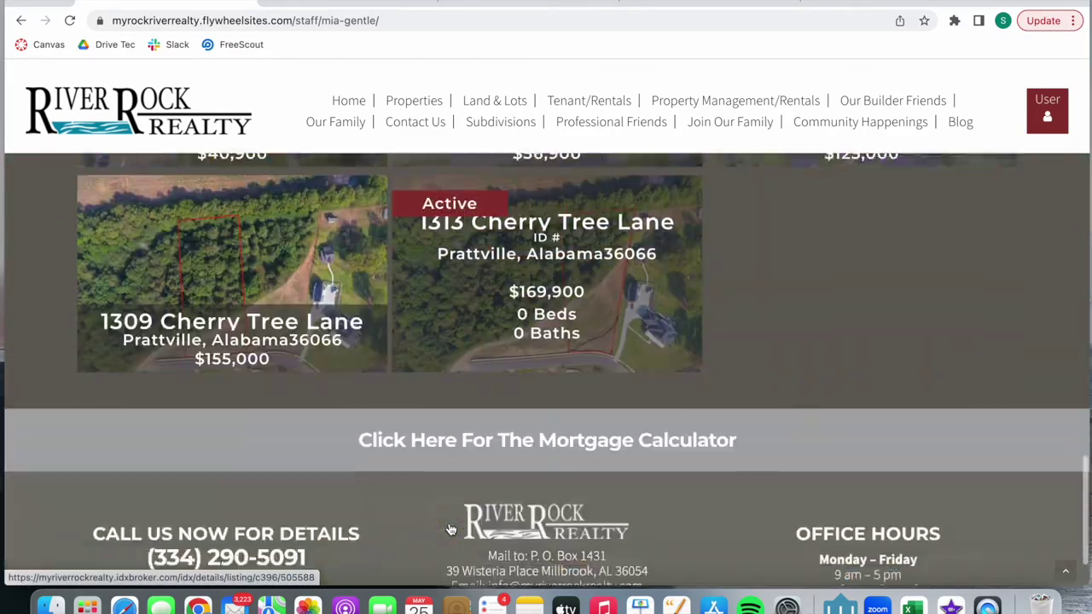
scroll(450, 512, up, 8)
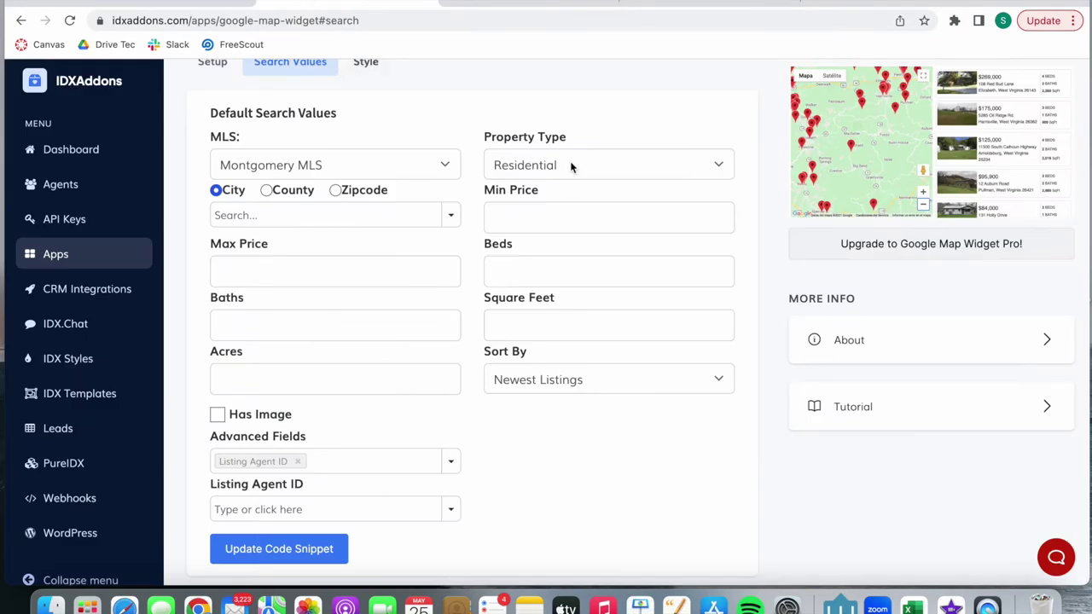
- Set the widget's Property Type to Land and add the suggested Listing Agent ID
click(665, 163)
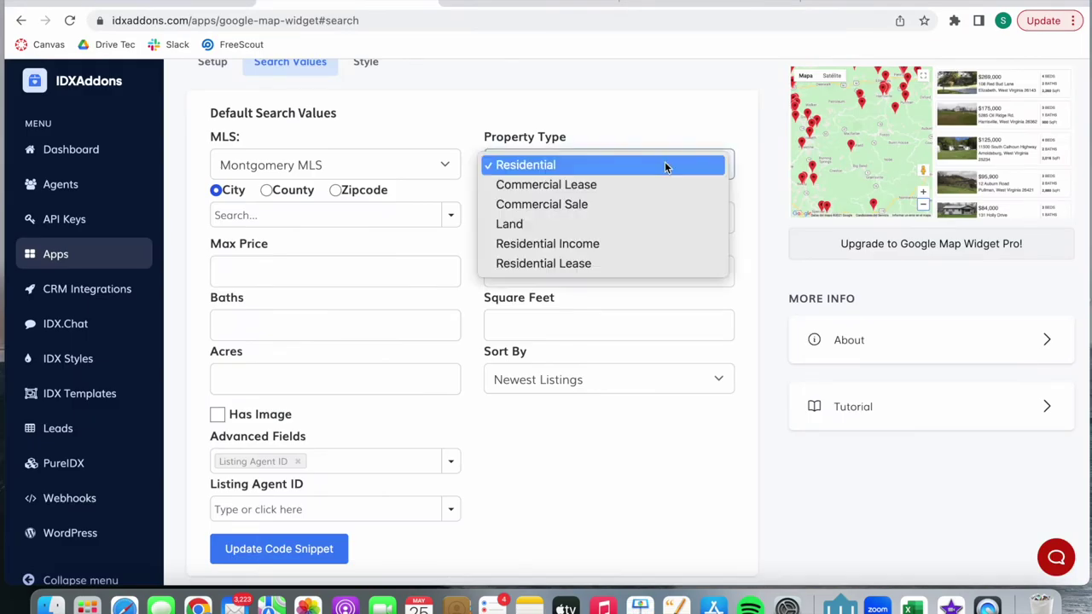
click(627, 223)
scroll(446, 404, down, 1)
click(328, 411)
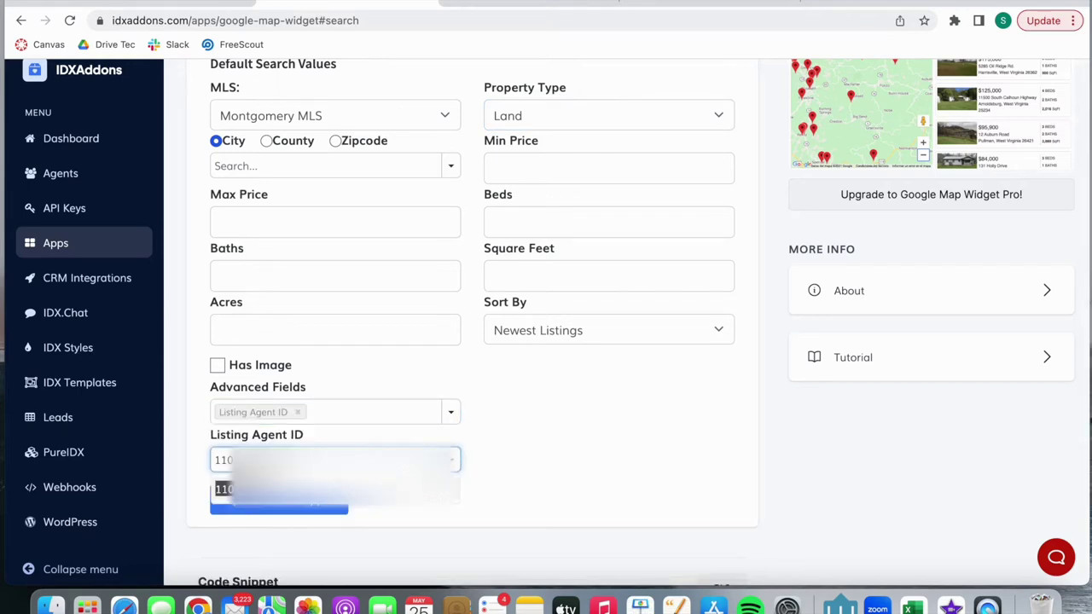
key(Return)
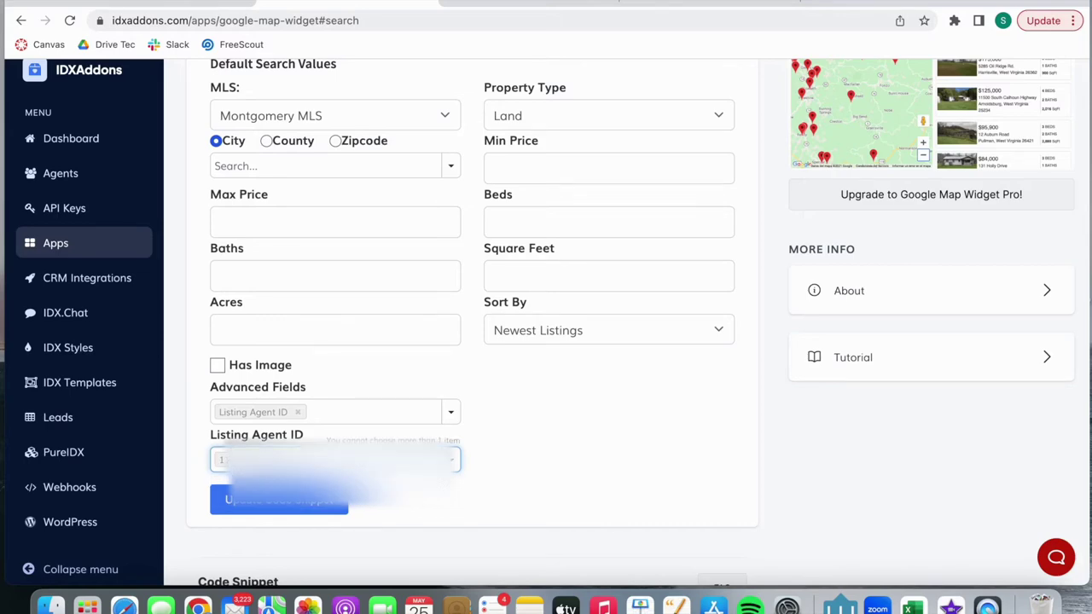
- Set Setup Listings to Featured and copy the widget's code snippet
scroll(378, 469, down, 1)
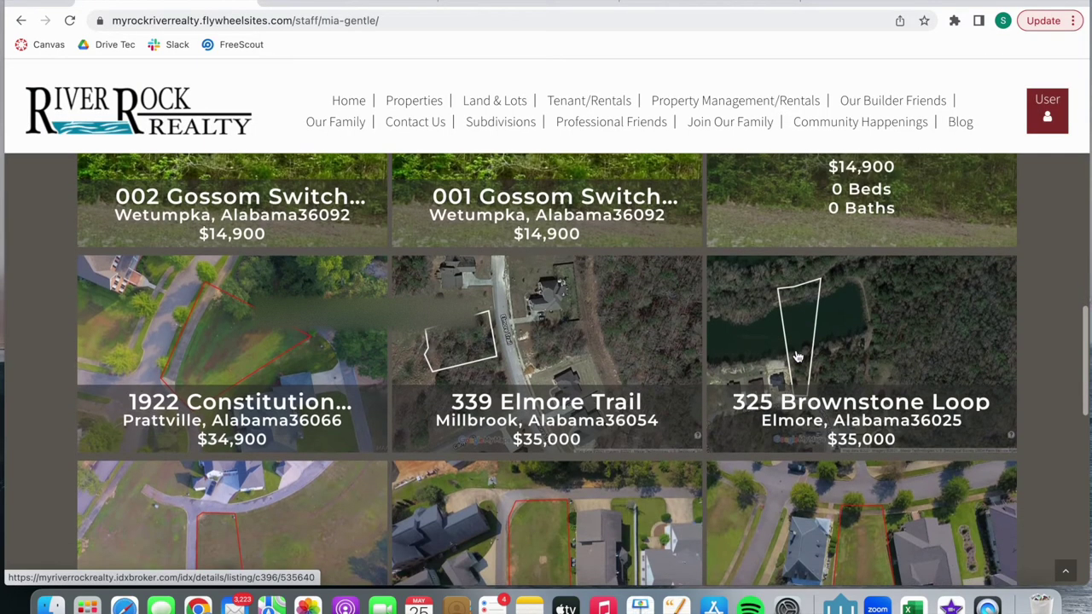
scroll(798, 357, down, 3)
scroll(798, 357, down, 3)
scroll(359, 178, up, 5)
scroll(360, 178, up, 4)
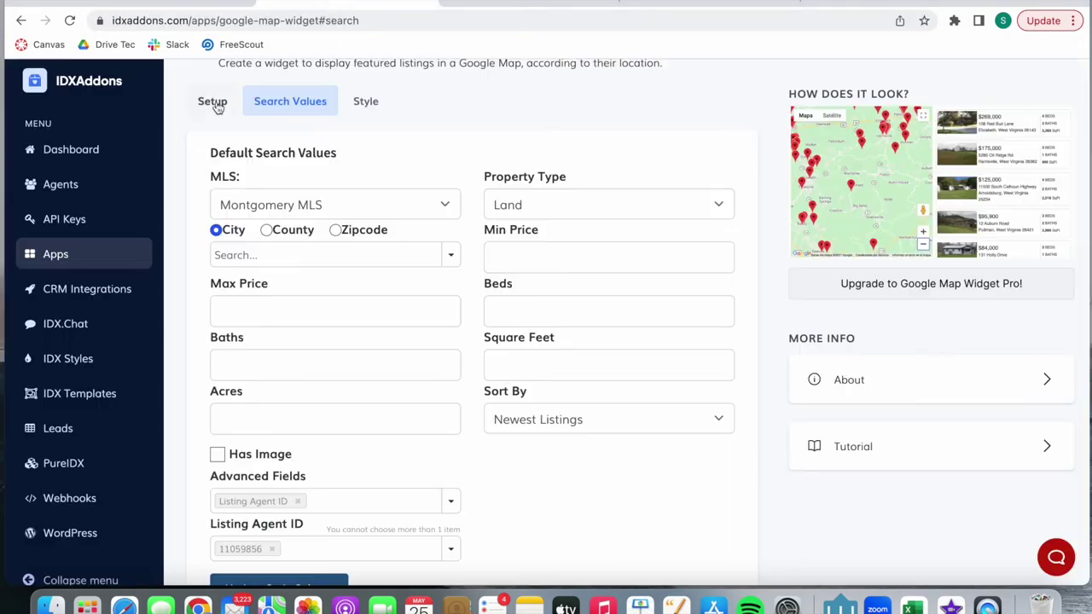
click(212, 102)
click(473, 313)
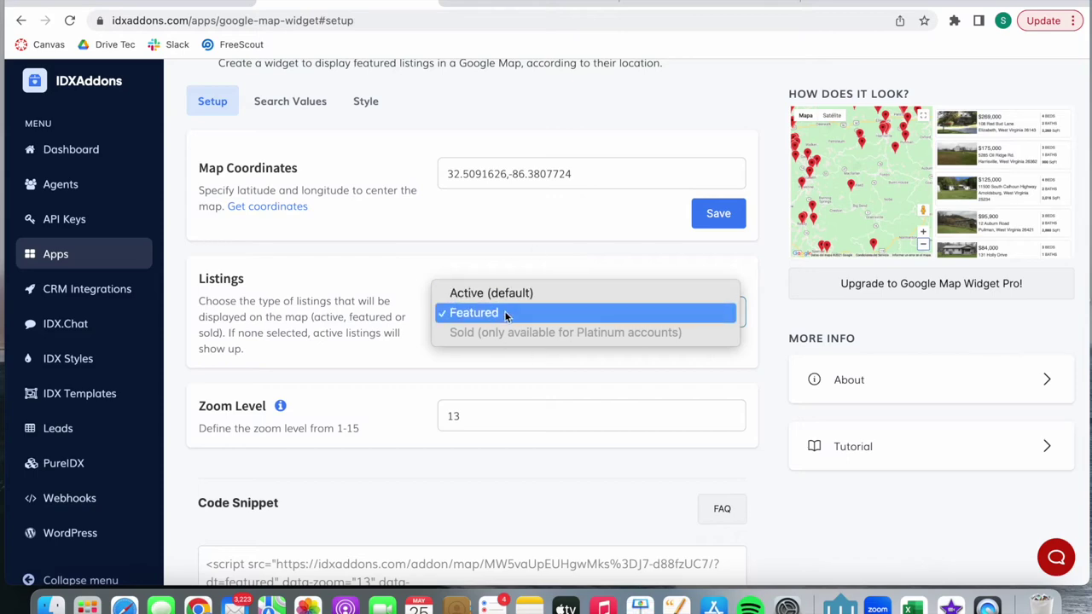
click(501, 312)
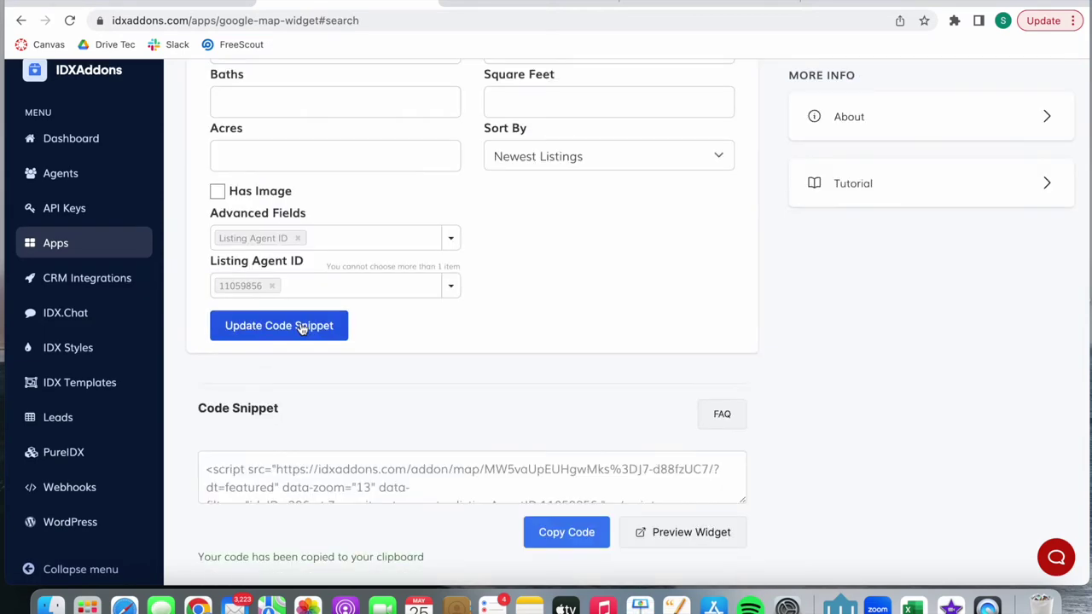
click(567, 532)
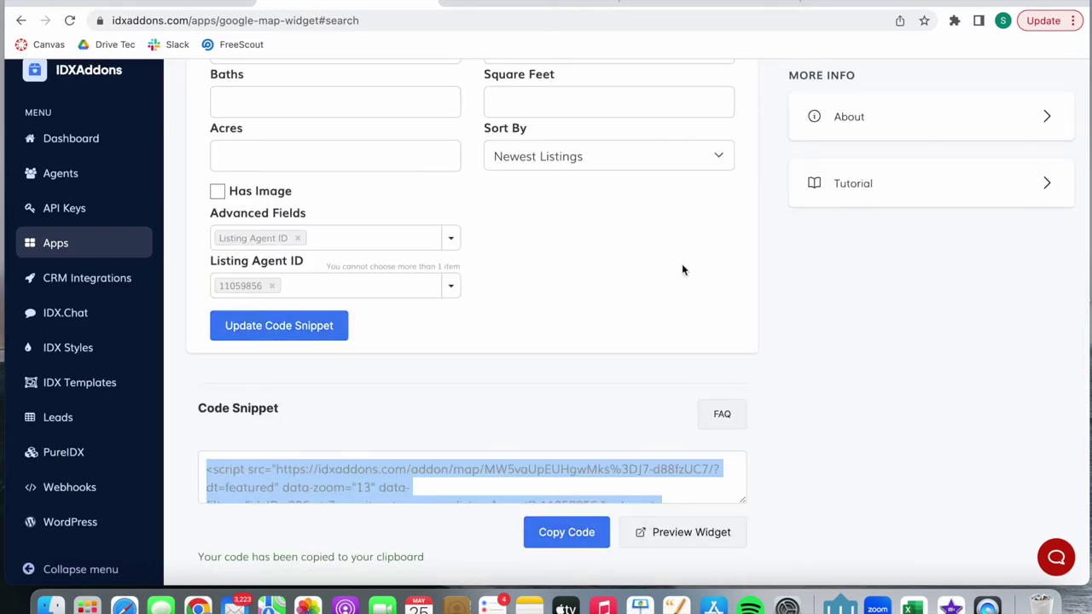
click(733, 6)
- Paste the widget code into JSFiddle's HTML pane and run it
click(239, 166)
key(ctrl+v)
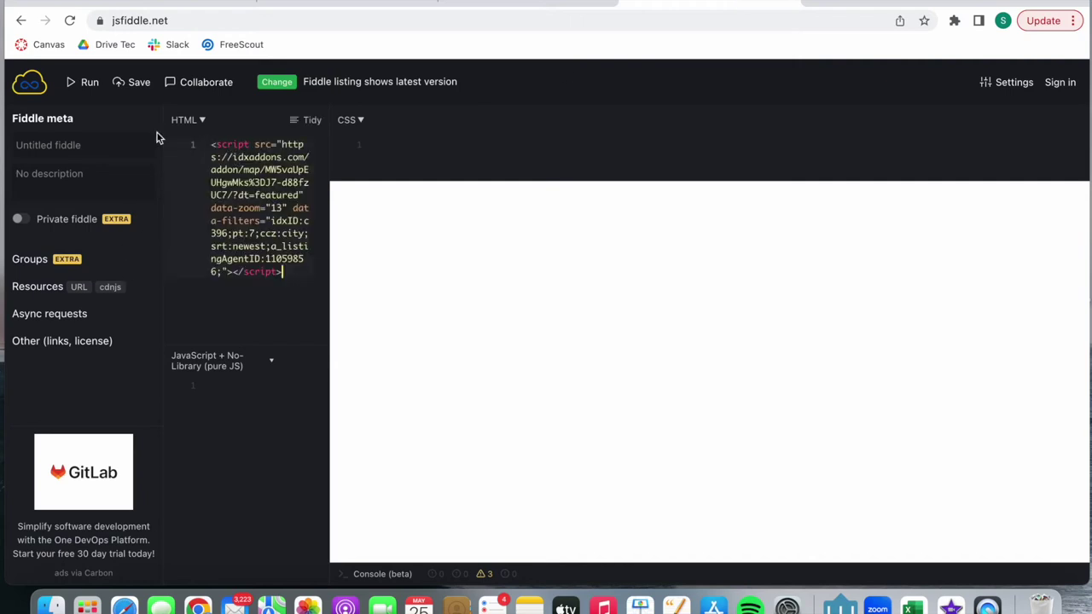
click(78, 90)
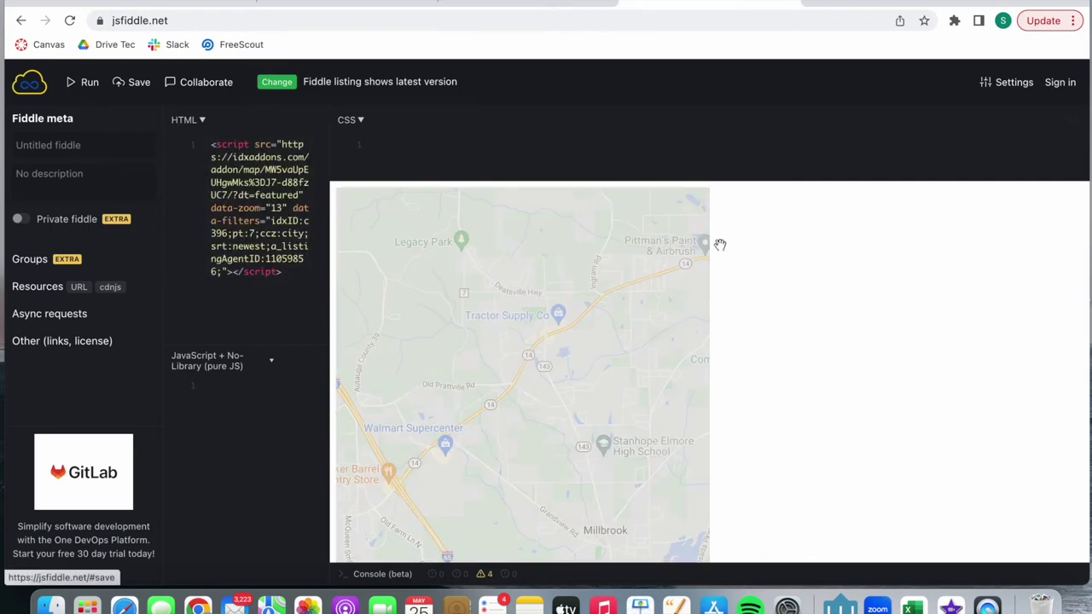
- Zoom out the previewed map and open the 305 Firefly listing details
click(691, 531)
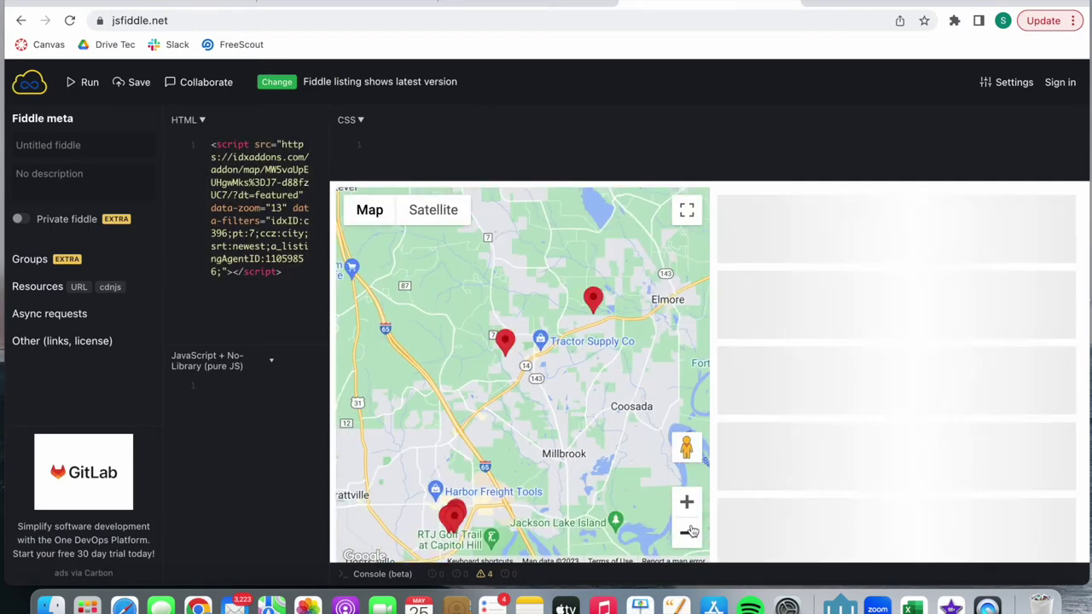
scroll(901, 453, down, 3)
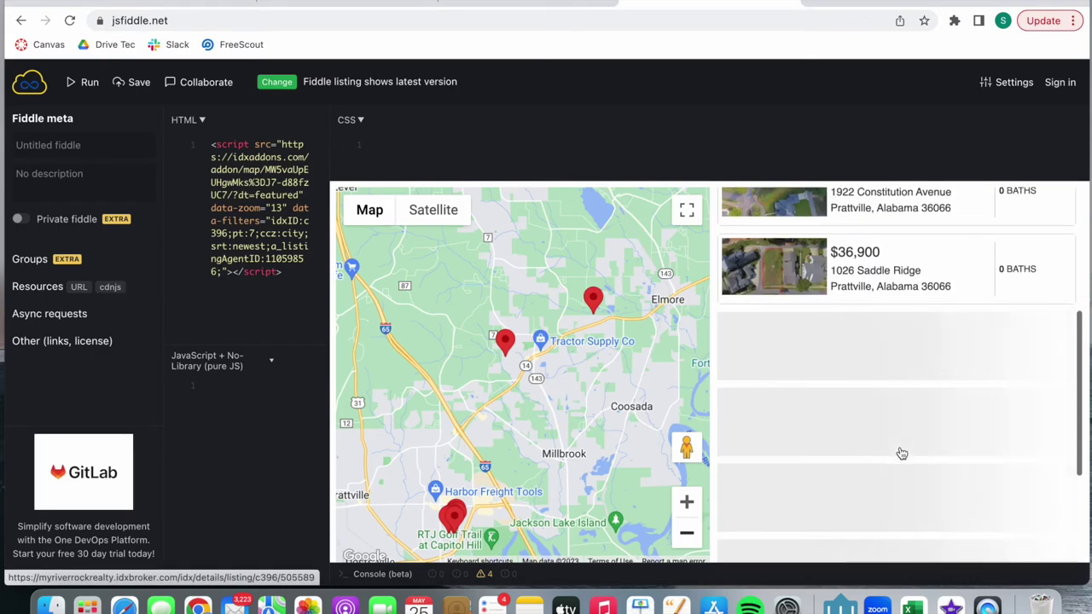
scroll(901, 452, down, 3)
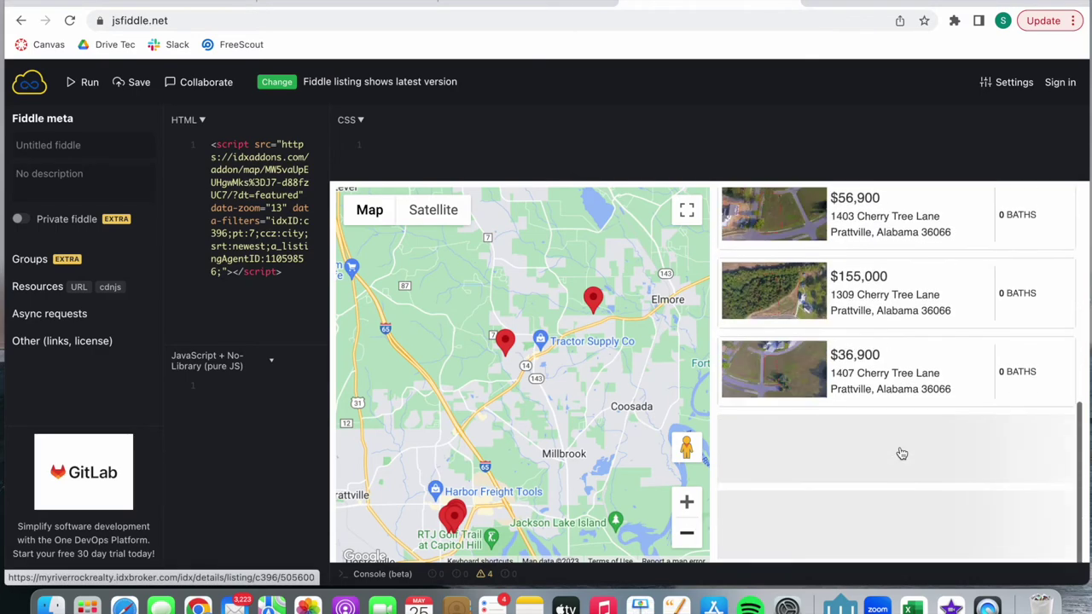
scroll(902, 452, up, 10)
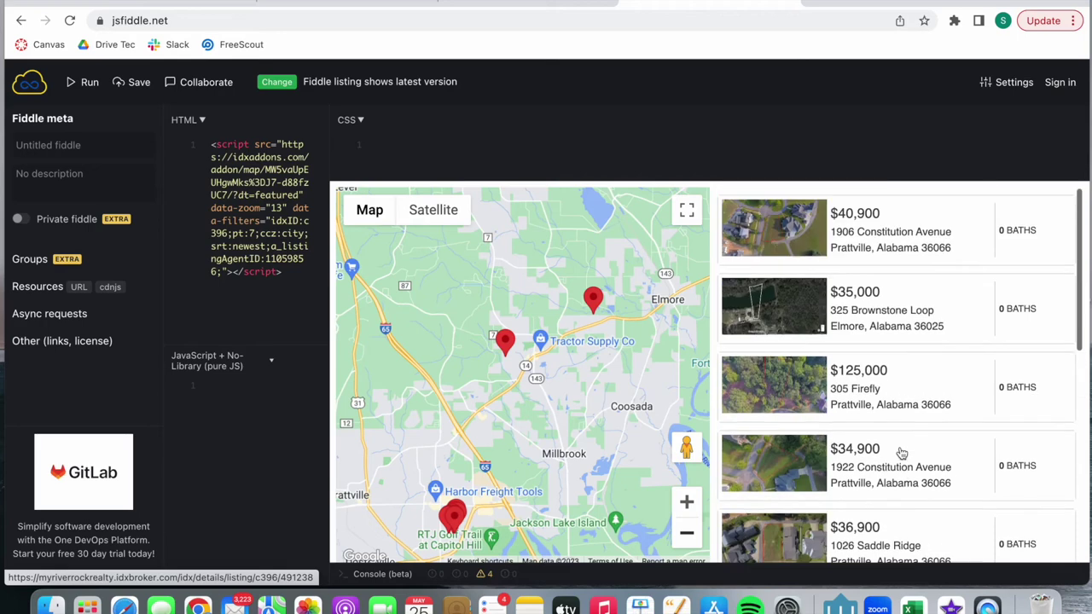
click(929, 400)
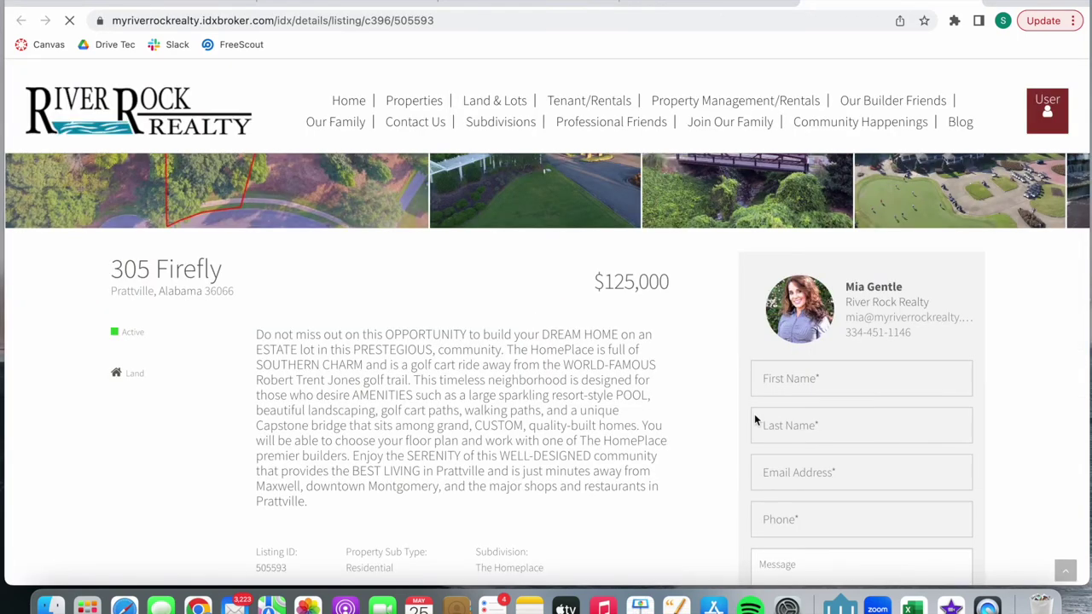
- Return to the JSFiddle widget preview and select the entire widget code
key(alt+Left)
drag(300, 276, 194, 127)
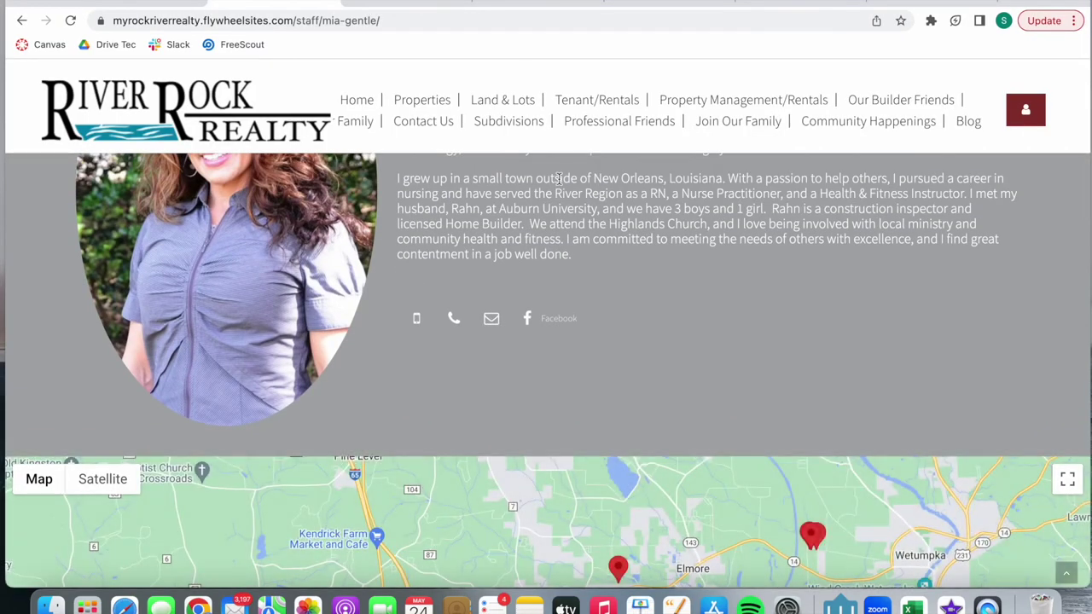
scroll(559, 179, down, 3)
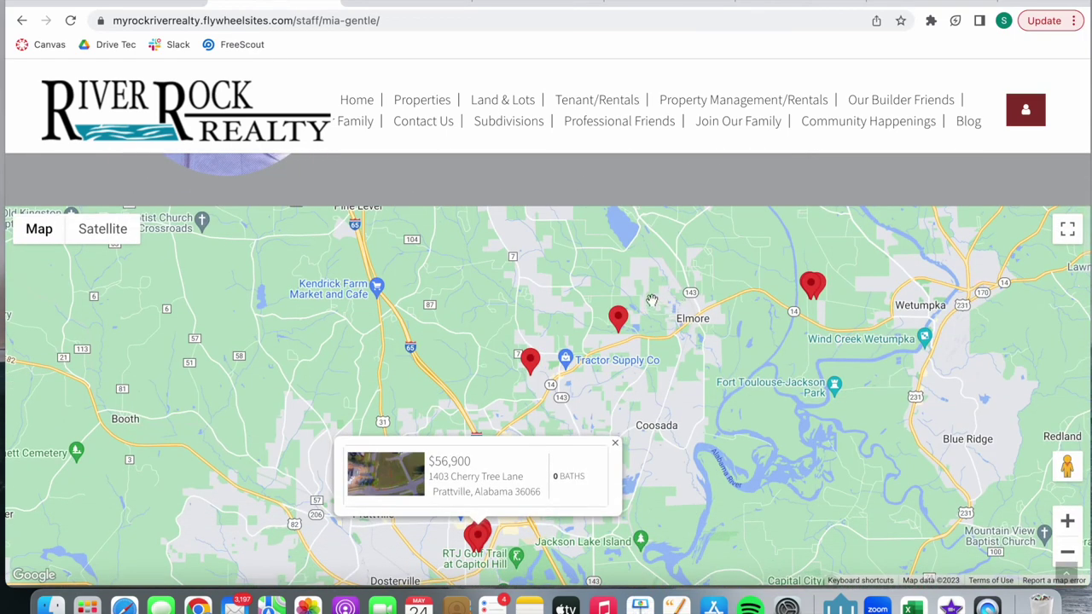
scroll(405, 217, up, 5)
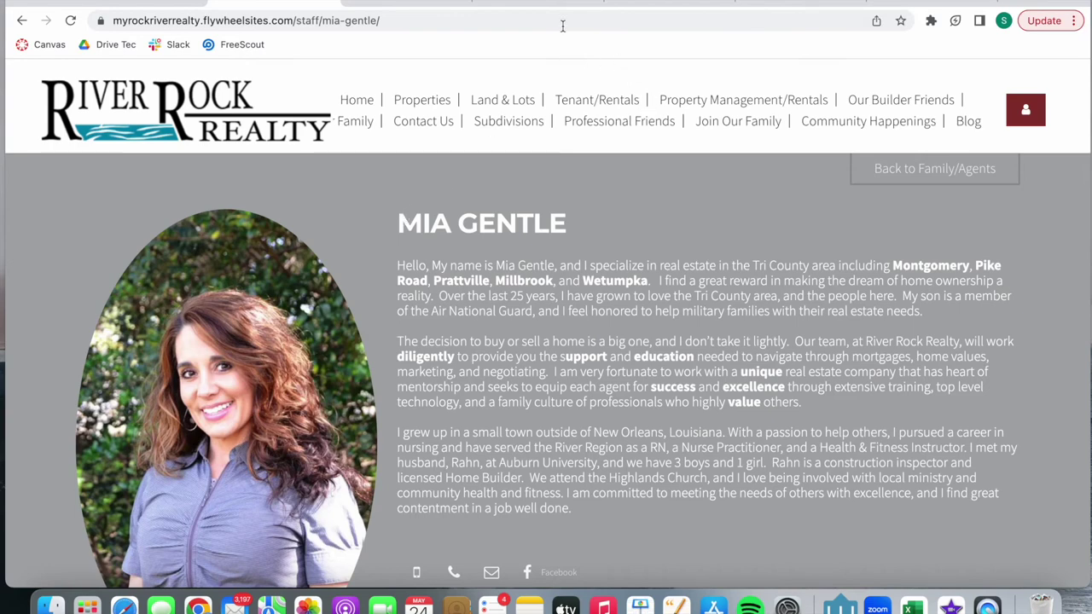
click(646, 1)
- Show the widget's Search Values, glance at the second agent's staff page, then return to IDXAddons
click(319, 186)
scroll(475, 443, down, 4)
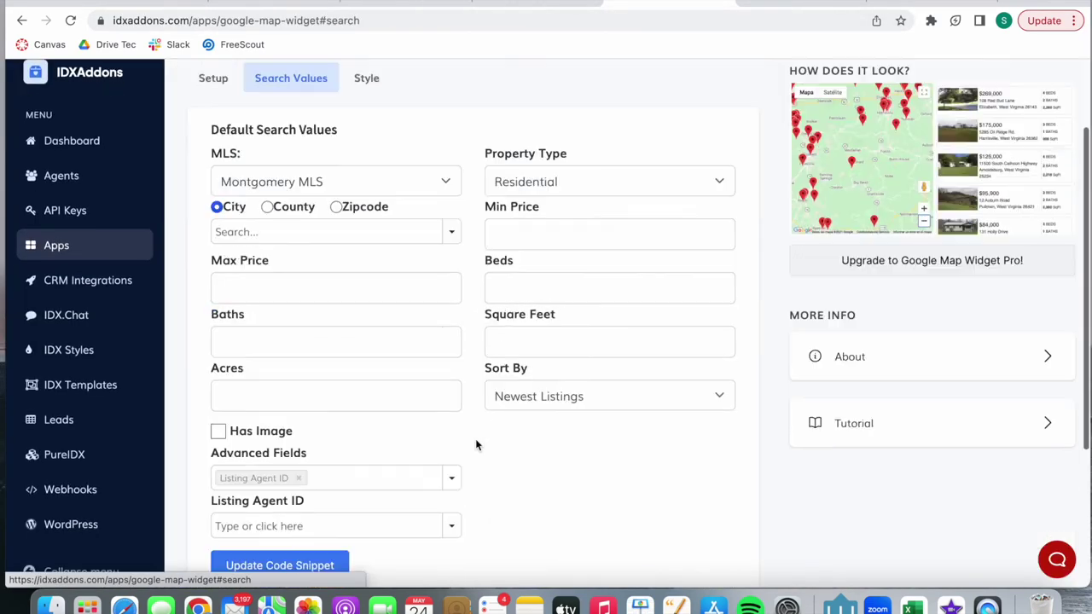
key(ctrl+shift+Tab)
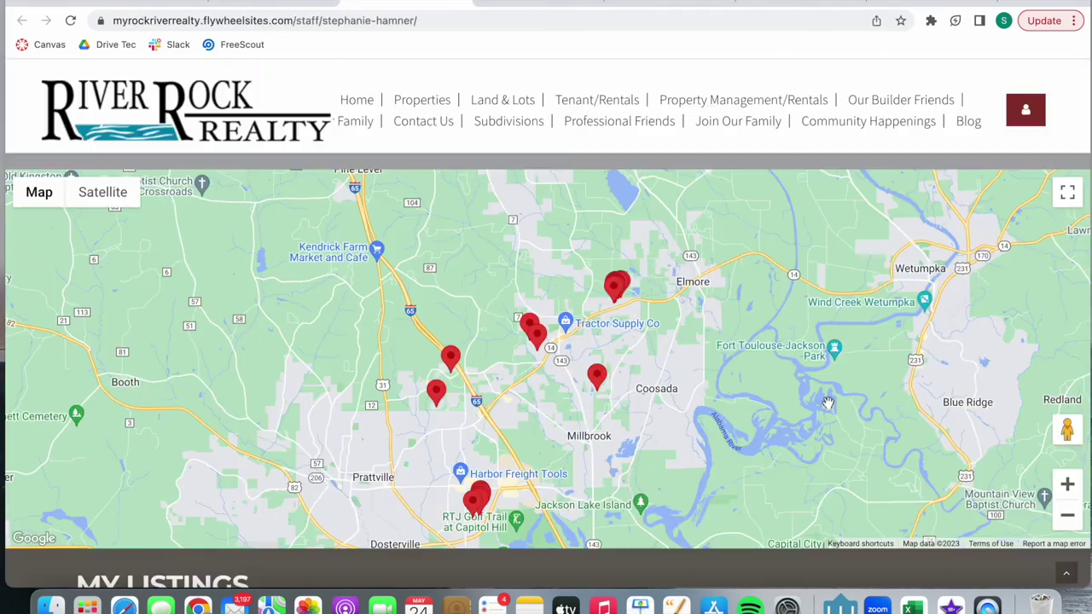
scroll(828, 402, up, 10)
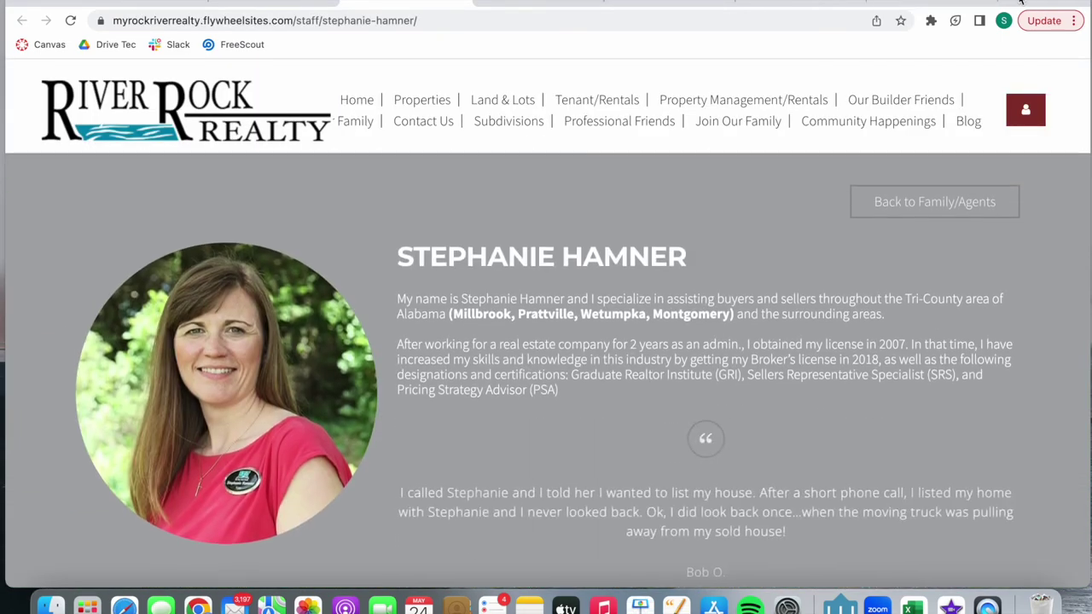
click(695, 5)
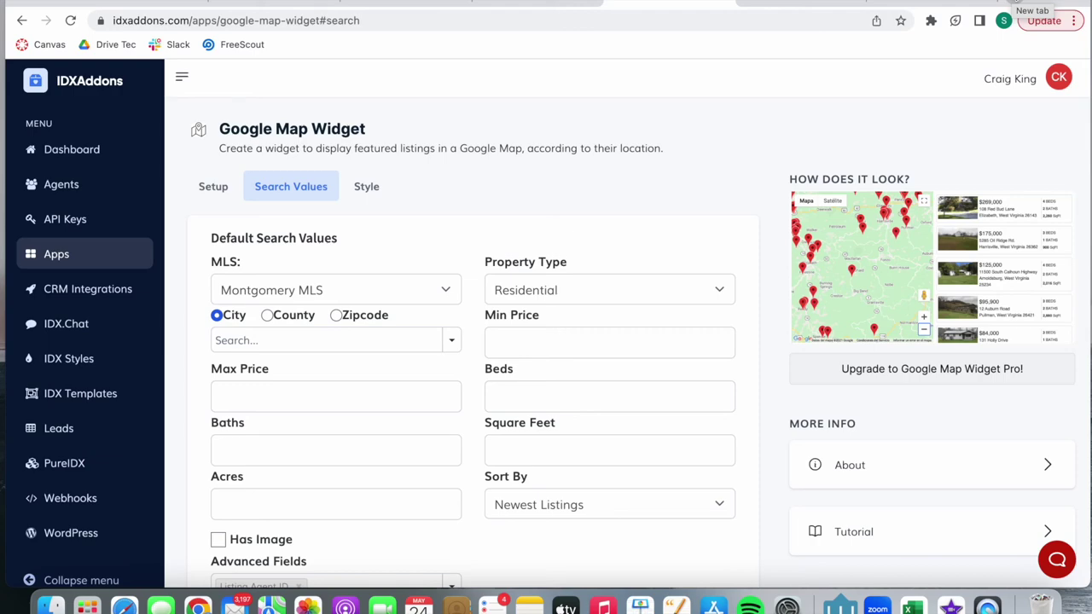
- In a new tab, go to idxaddons.com/free and scroll to the Gmail, Yahoo, Outlook and Email sign-up options
click(1015, 4)
text(idxa)
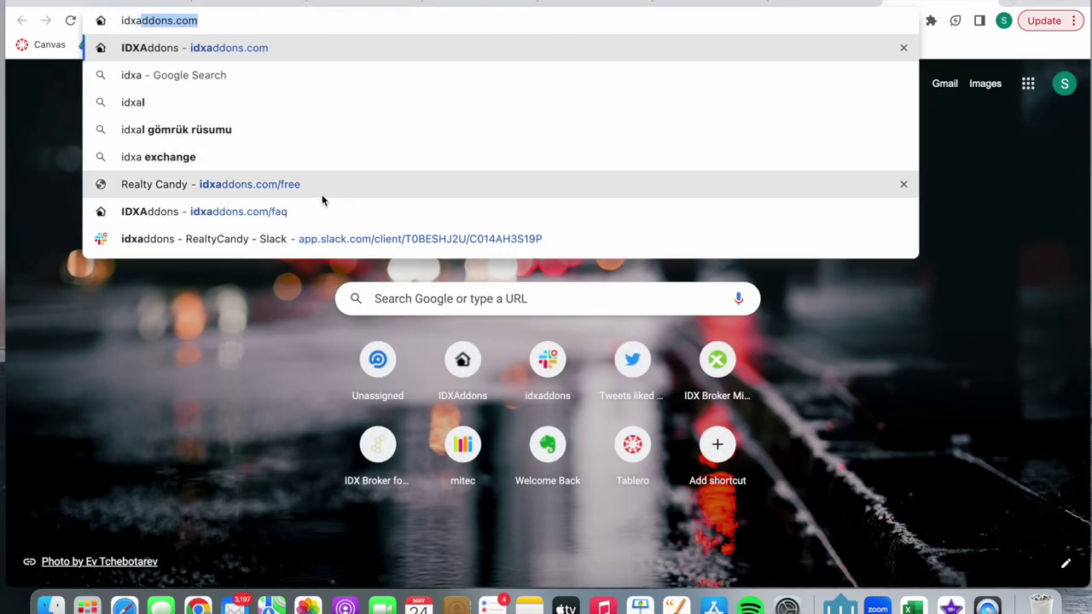
click(314, 184)
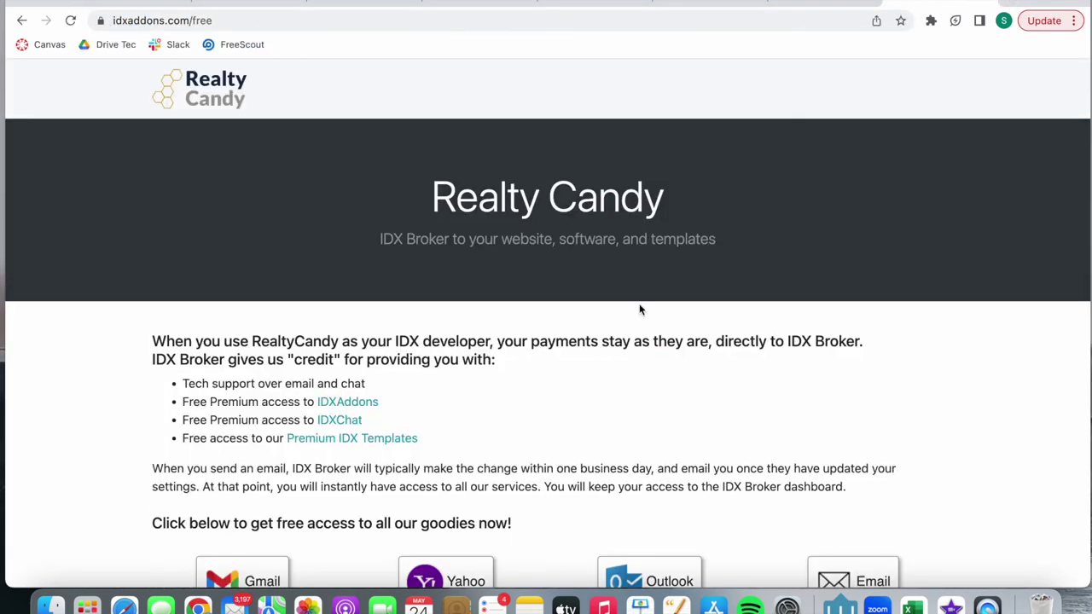
scroll(648, 311, down, 4)
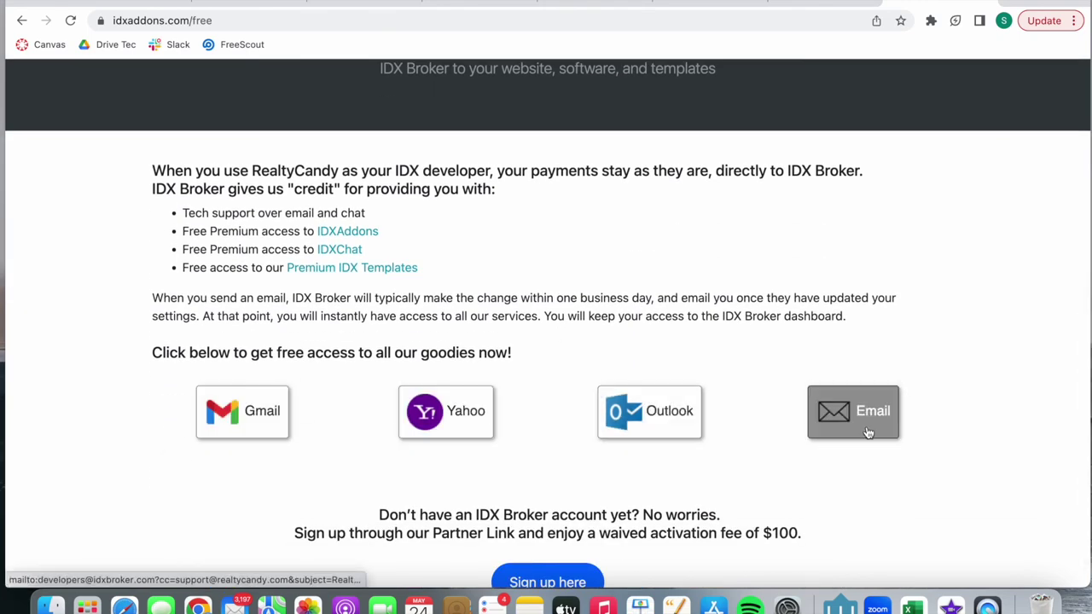
scroll(200, 424, down, 1)
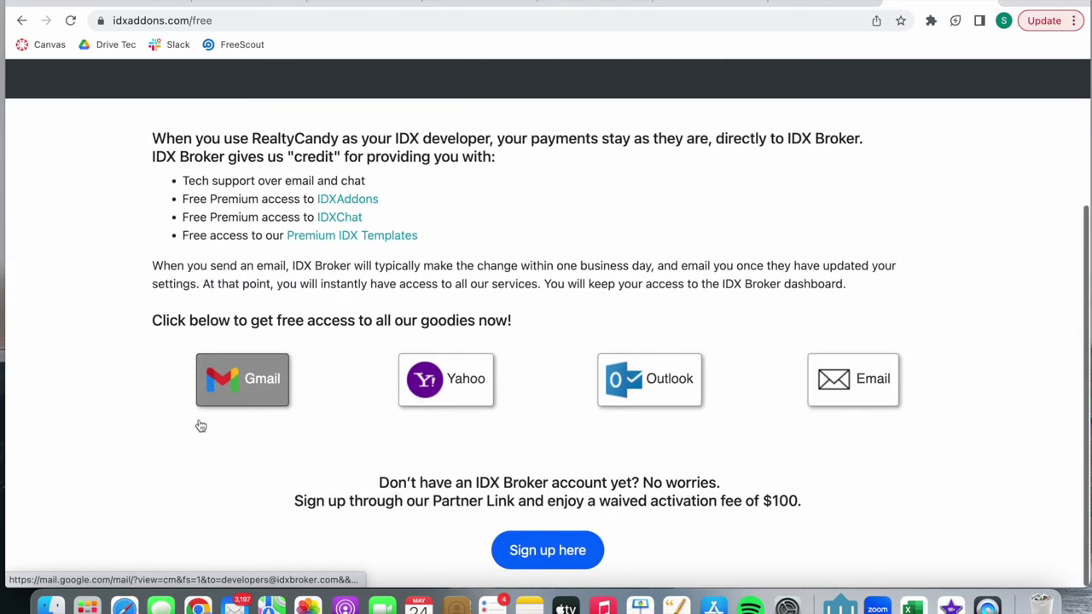